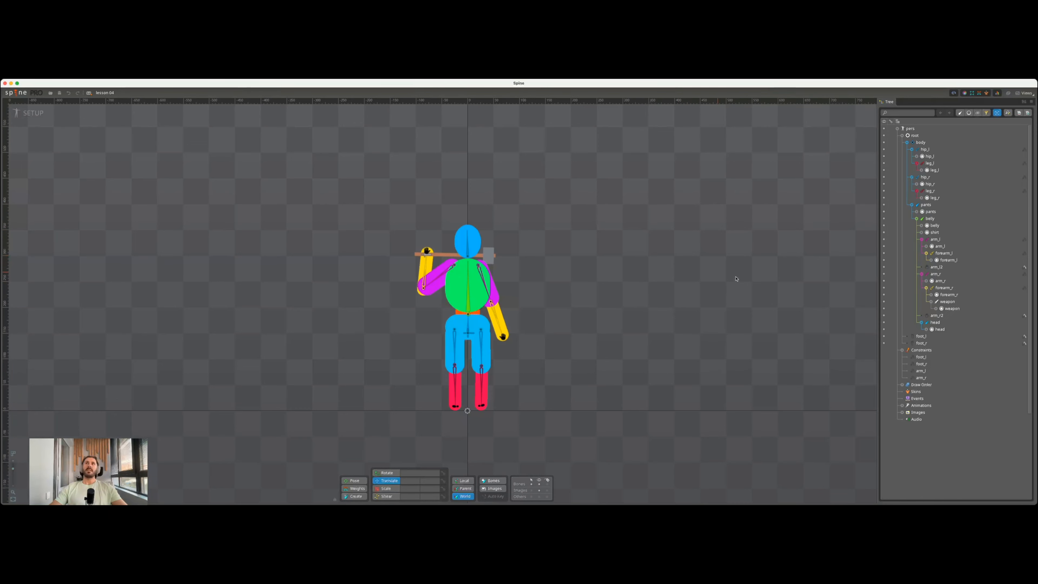
Expand the Draw Order list in the tree to show its slots.
{"action": "left_click", "coordinate": [903, 385]}
{"action": "scroll", "coordinate": [905, 386], "scroll_direction": "down", "scroll_amount": 3}
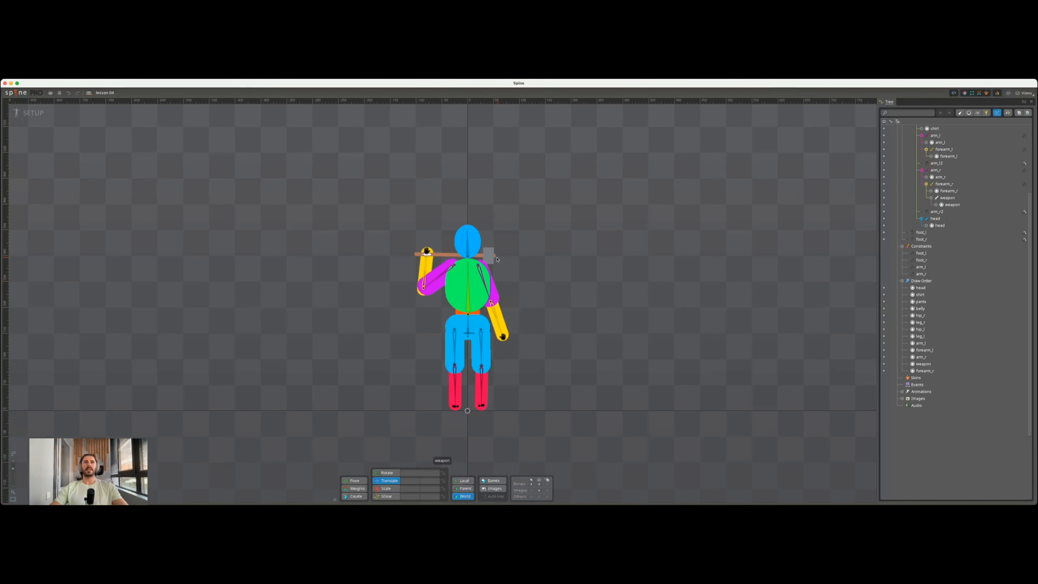
{"action": "left_click", "coordinate": [523, 224]}
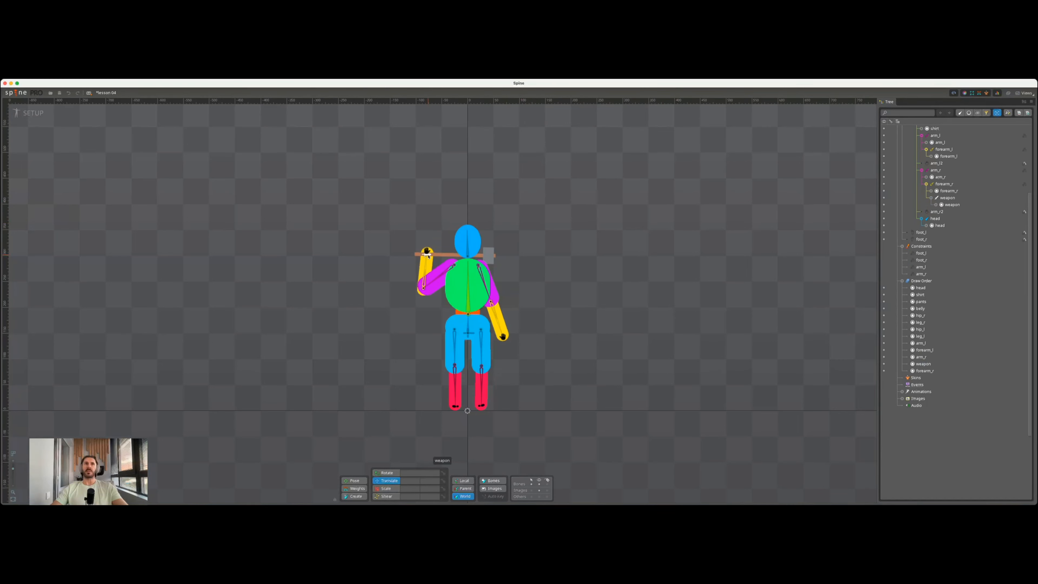
Select the weapon slot under the weapon bone and expand it to list its attachments.
{"action": "left_click", "coordinate": [429, 256]}
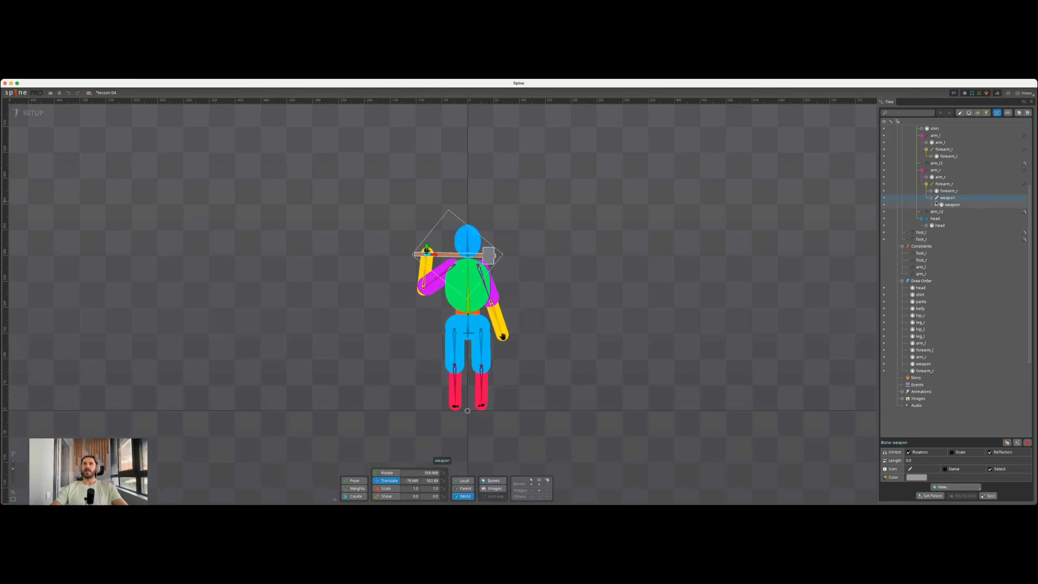
{"action": "left_click", "coordinate": [952, 205]}
{"action": "left_click", "coordinate": [935, 205]}
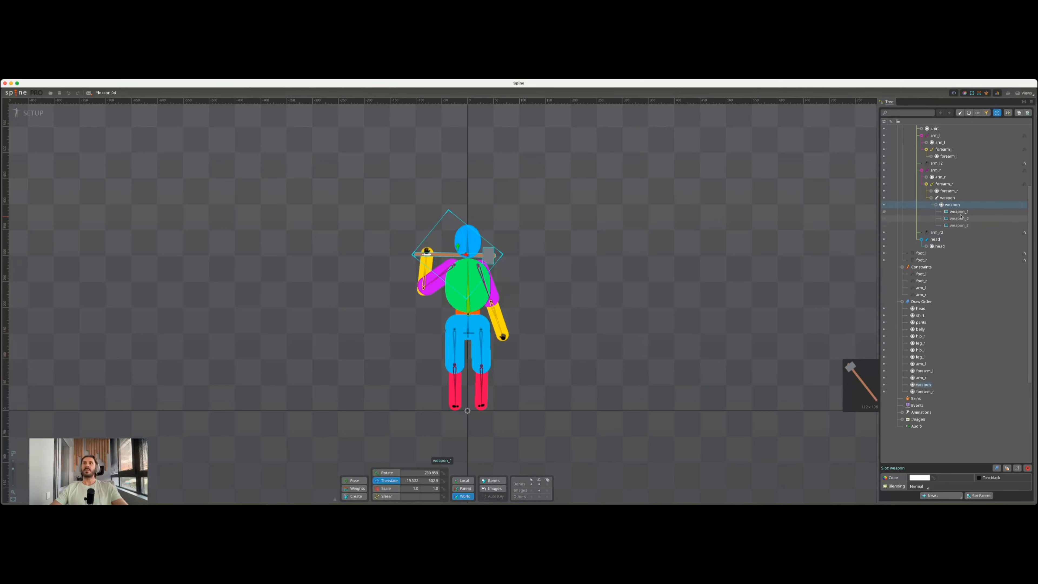
Switch the weapon slot through its three attachments and leave weapon_2 visible.
{"action": "left_click", "coordinate": [884, 218]}
{"action": "left_click", "coordinate": [884, 225]}
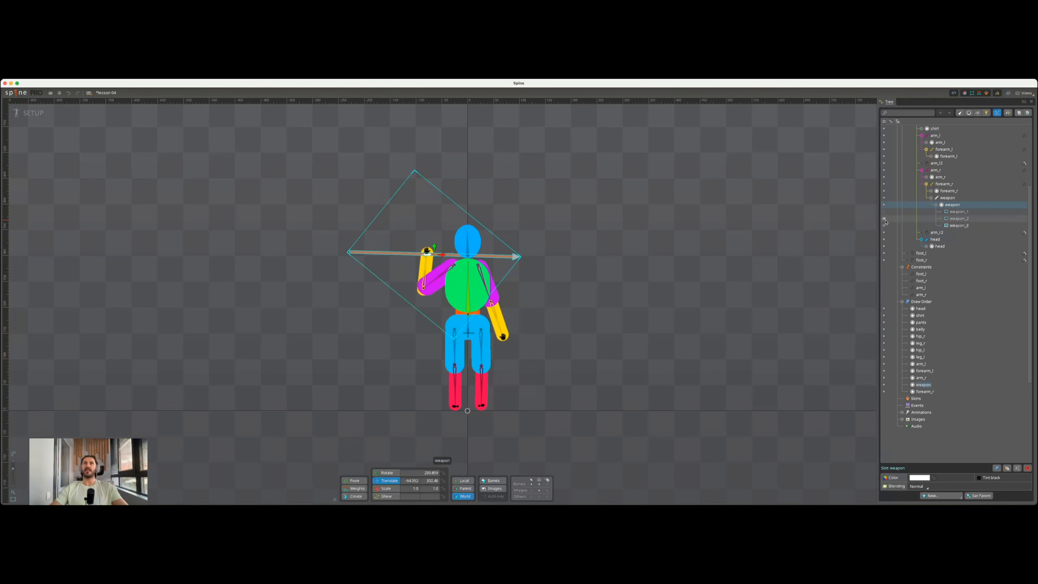
{"action": "left_click", "coordinate": [883, 211]}
{"action": "left_click", "coordinate": [884, 219]}
{"action": "left_click", "coordinate": [884, 225]}
{"action": "left_click", "coordinate": [884, 211]}
{"action": "left_click", "coordinate": [884, 218]}
{"action": "left_click", "coordinate": [884, 225]}
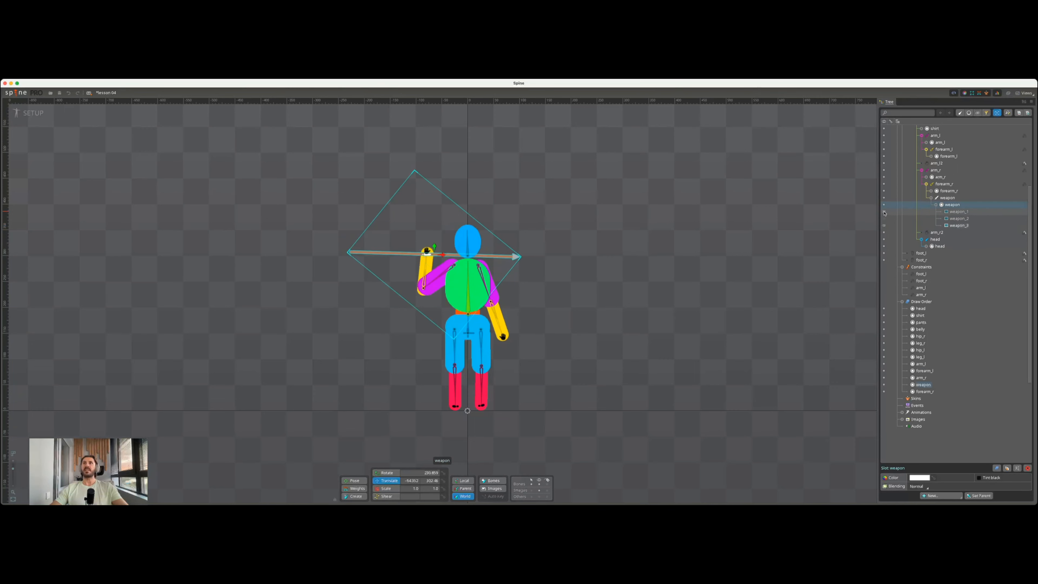
{"action": "left_click", "coordinate": [884, 212]}
{"action": "left_click", "coordinate": [884, 218]}
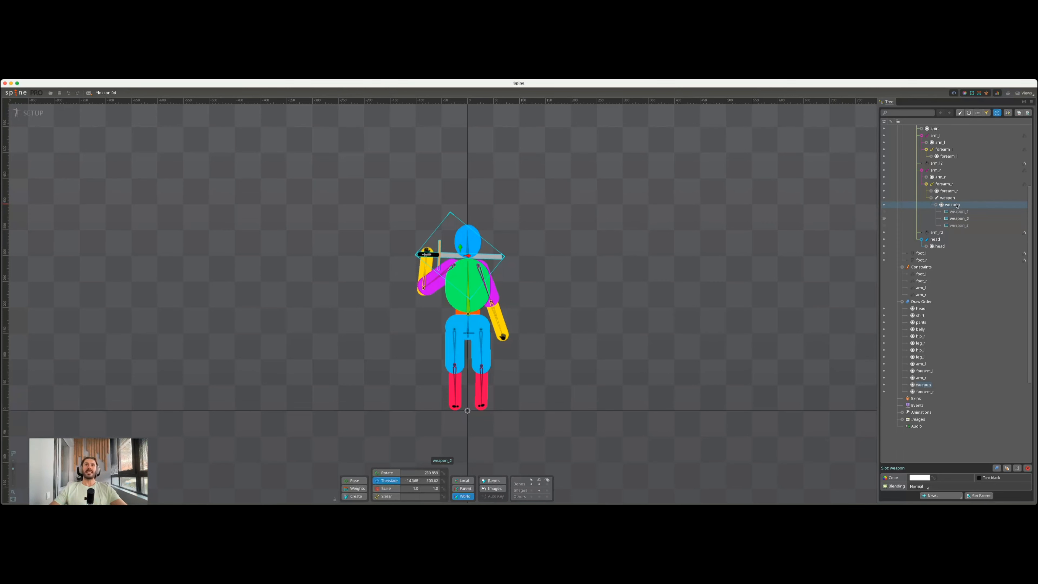
{"action": "mouse_move", "coordinate": [957, 206]}
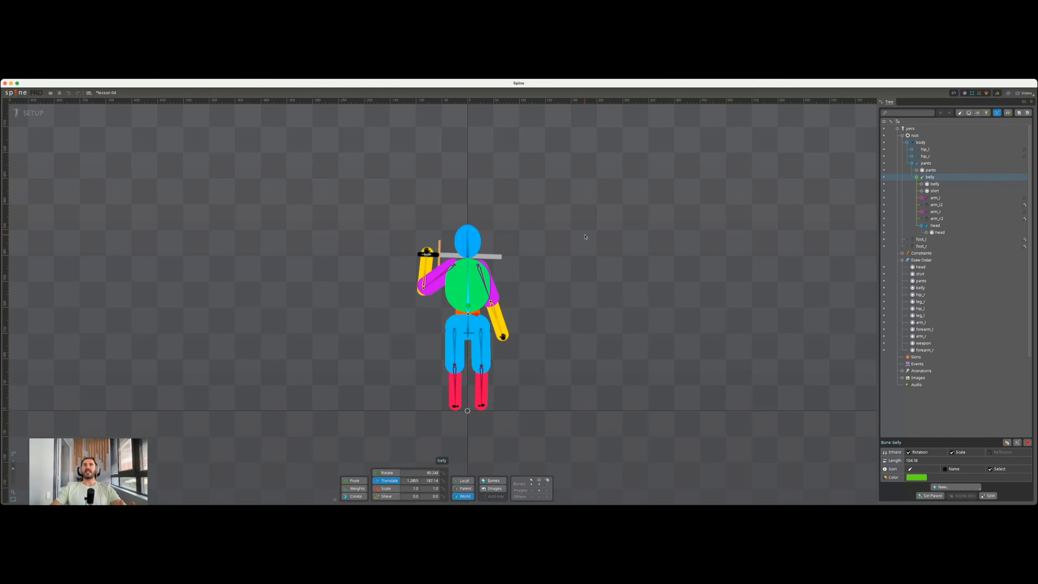
Try moving the belly slot, undo the move, and select the belly bone.
{"action": "left_click", "coordinate": [940, 184]}
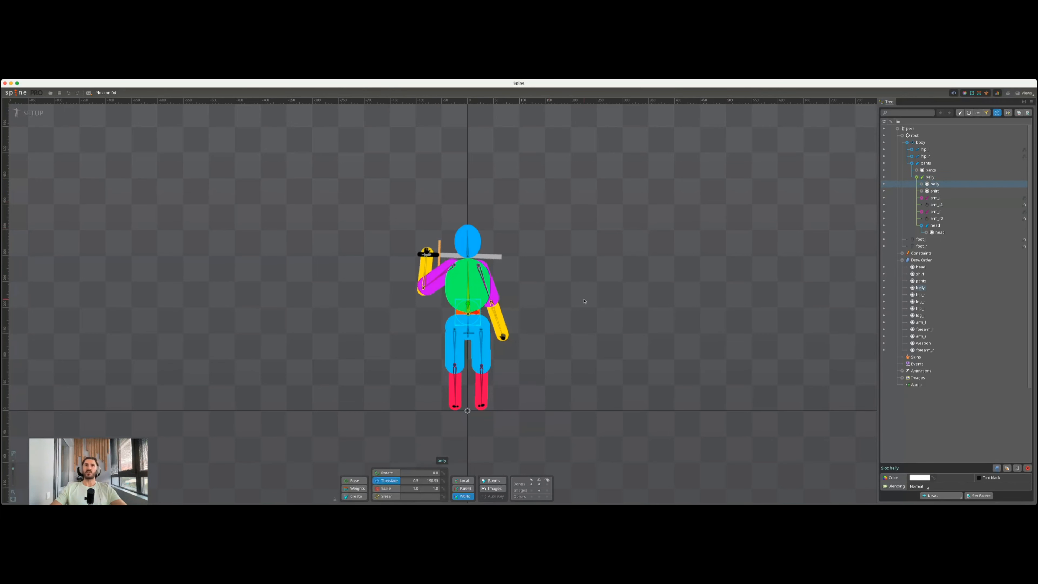
{"action": "left_click_drag", "start_coordinate": [514, 337], "coordinate": [592, 306]}
{"action": "key", "text": "super+z"}
{"action": "left_click", "coordinate": [935, 191]}
{"action": "left_click", "coordinate": [936, 185]}
{"action": "key", "text": "Up"}
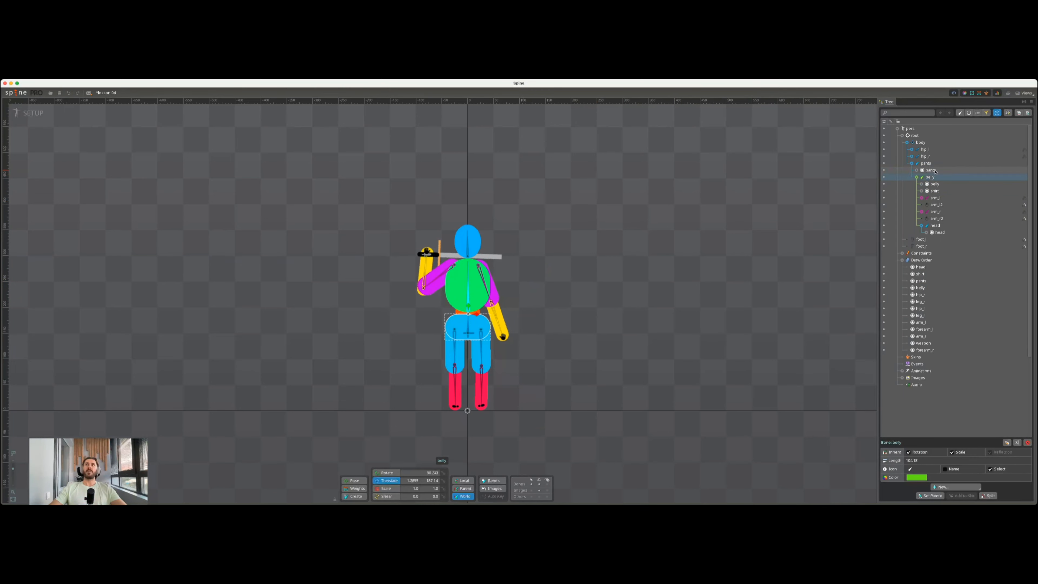
Expand the pants slot, move its pants attachment away from the body, and undo the move.
{"action": "left_click", "coordinate": [917, 170]}
{"action": "left_click", "coordinate": [935, 177]}
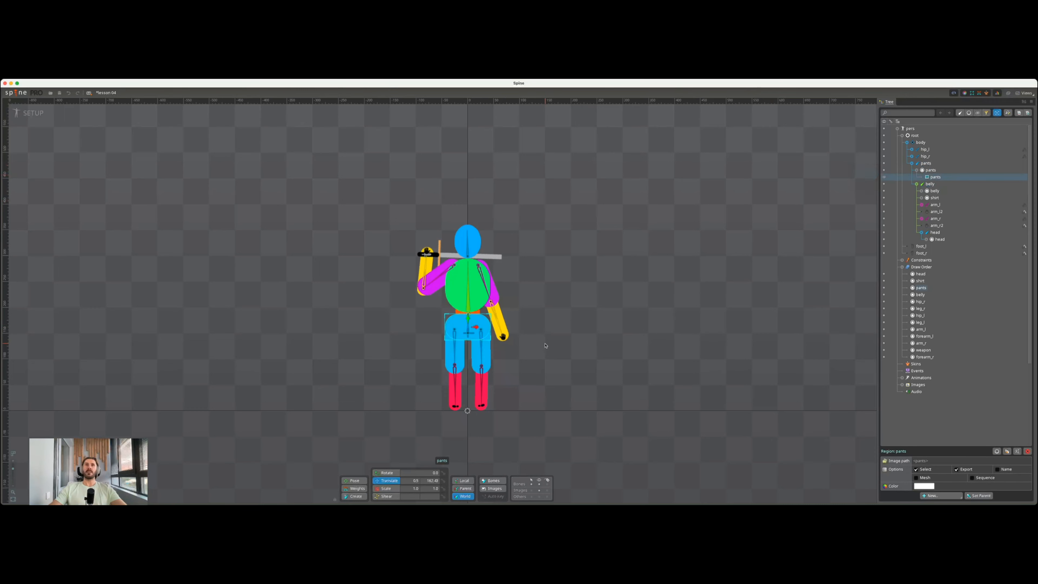
{"action": "left_click_drag", "start_coordinate": [545, 346], "coordinate": [632, 338]}
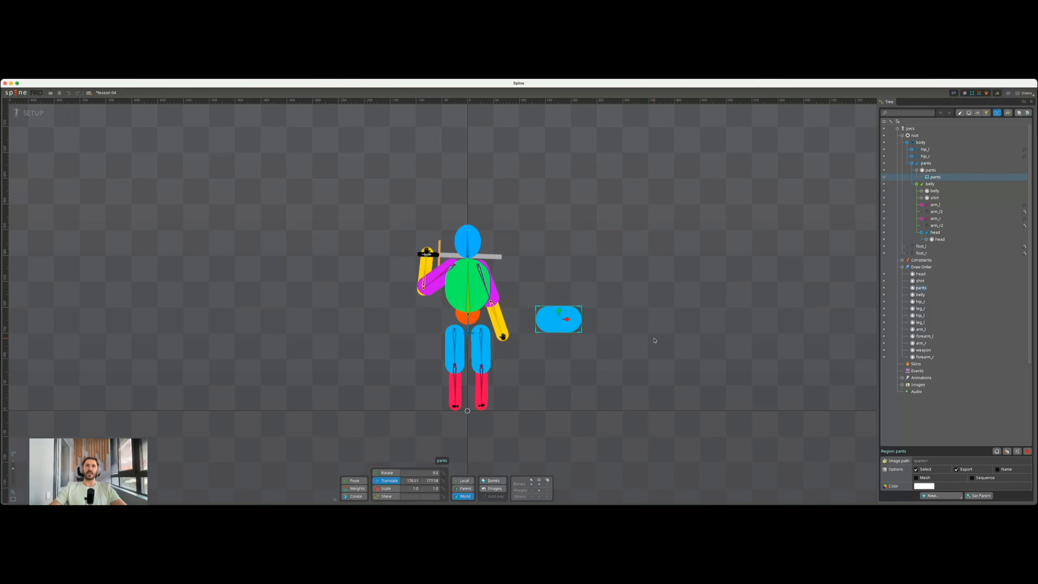
{"action": "key", "text": "ctrl+z"}
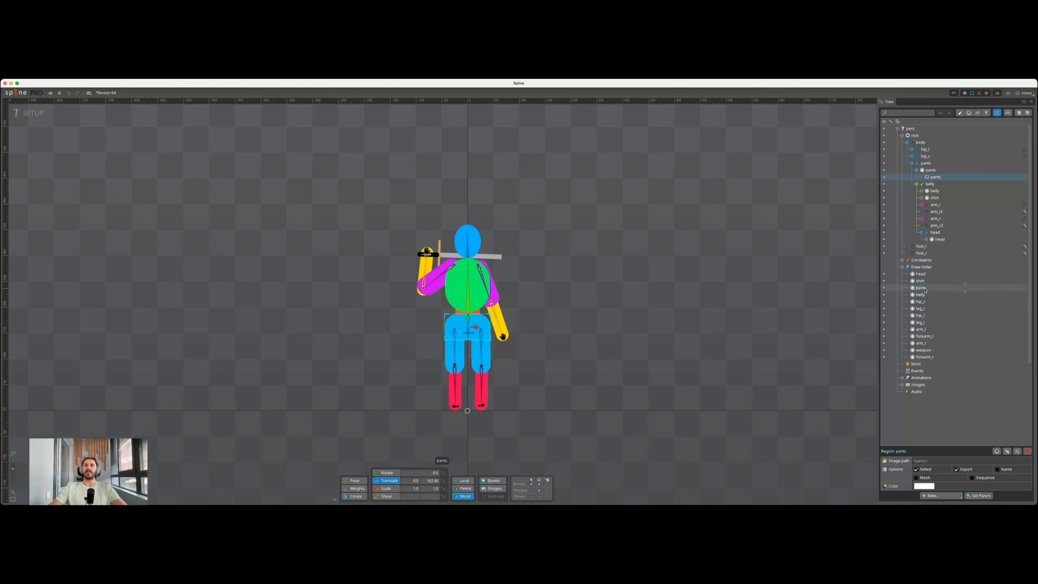
Select the pants, belly and shirt slots in Draw Order to compare their stacking on the character.
{"action": "left_click_drag", "start_coordinate": [924, 290], "coordinate": [922, 297]}
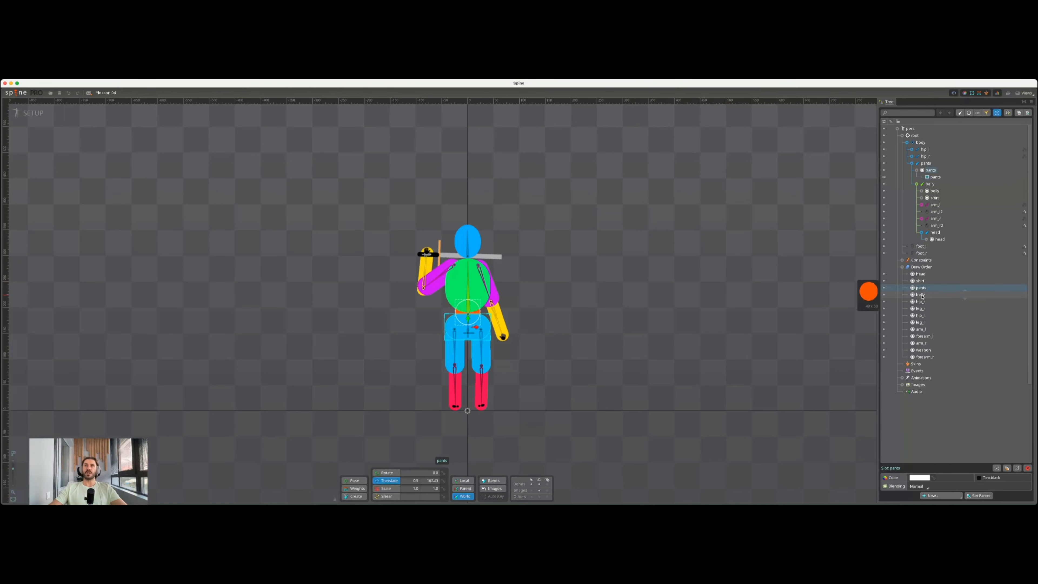
{"action": "left_click", "coordinate": [922, 297]}
{"action": "left_click", "coordinate": [919, 283]}
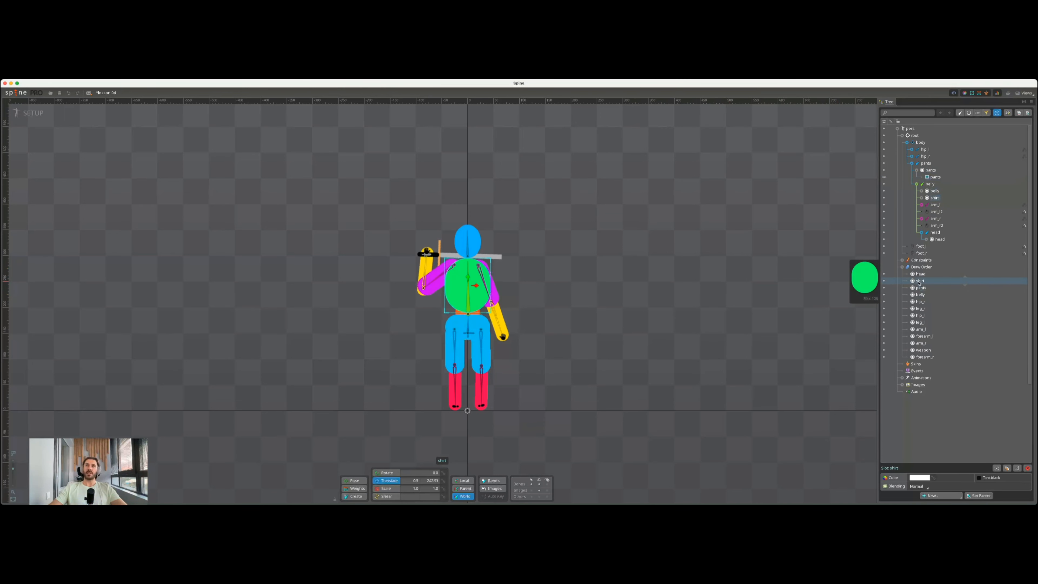
{"action": "left_click", "coordinate": [924, 295]}
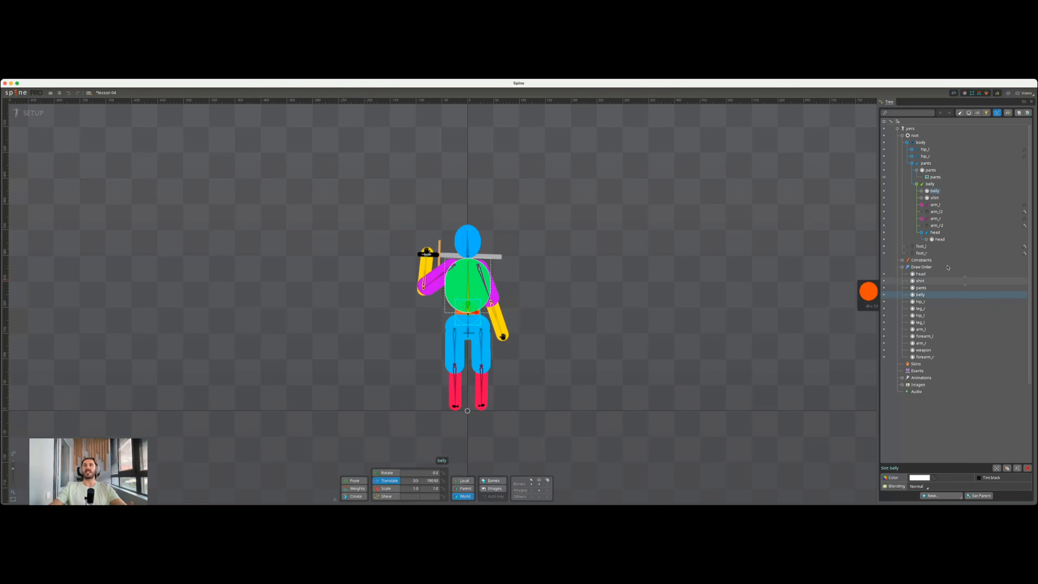
Reparent the shirt slot from the belly bone to the body bone.
{"action": "left_click", "coordinate": [935, 198]}
{"action": "left_click_drag", "start_coordinate": [935, 180], "coordinate": [925, 144]}
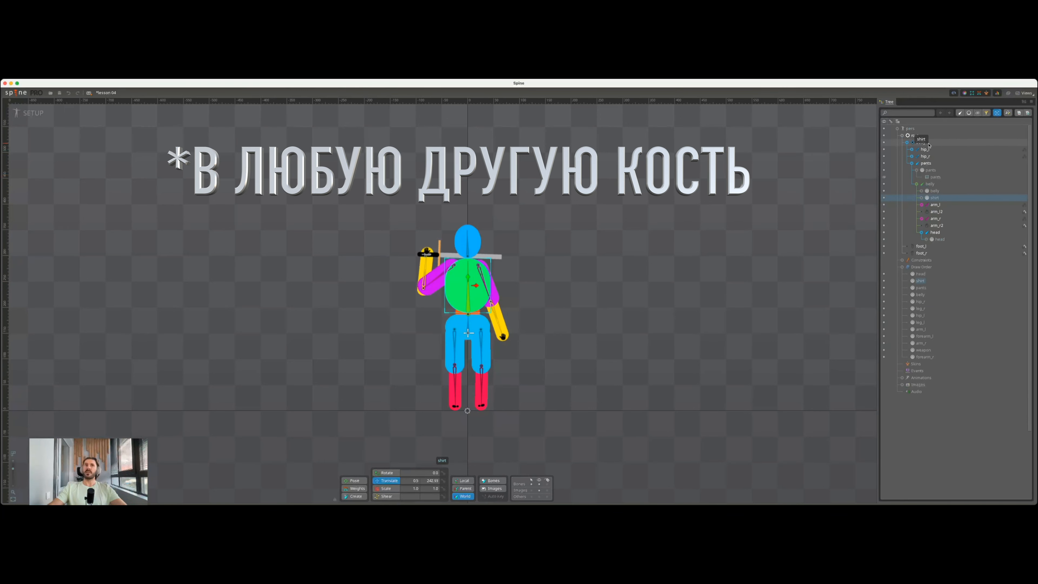
{"action": "left_click", "coordinate": [927, 149]}
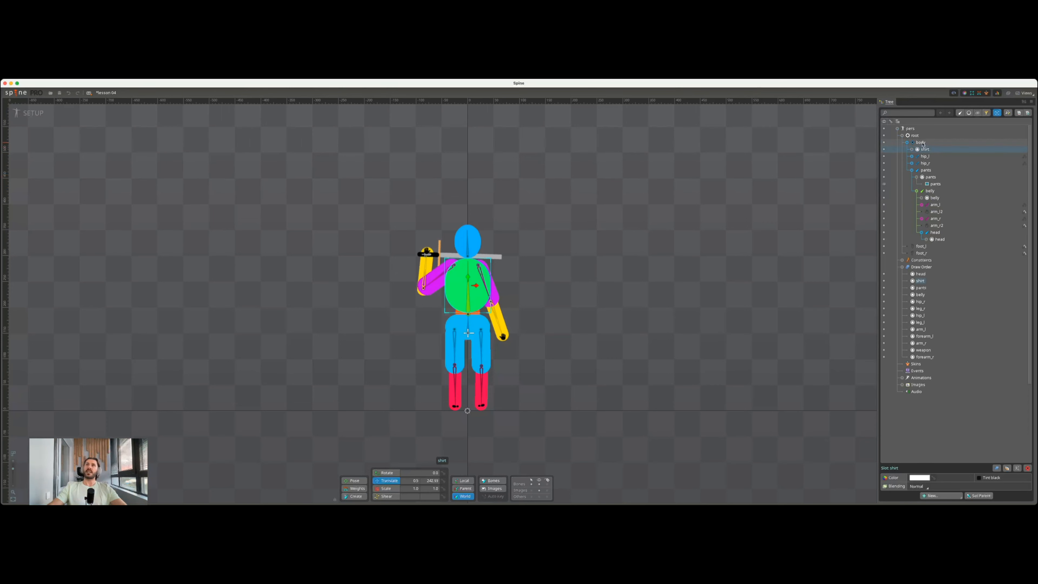
Test how the shirt follows the body bone by moving that bone, and undo the move.
{"action": "left_click", "coordinate": [923, 143]}
{"action": "left_click_drag", "start_coordinate": [598, 327], "coordinate": [571, 352]}
{"action": "key", "text": "super+z"}
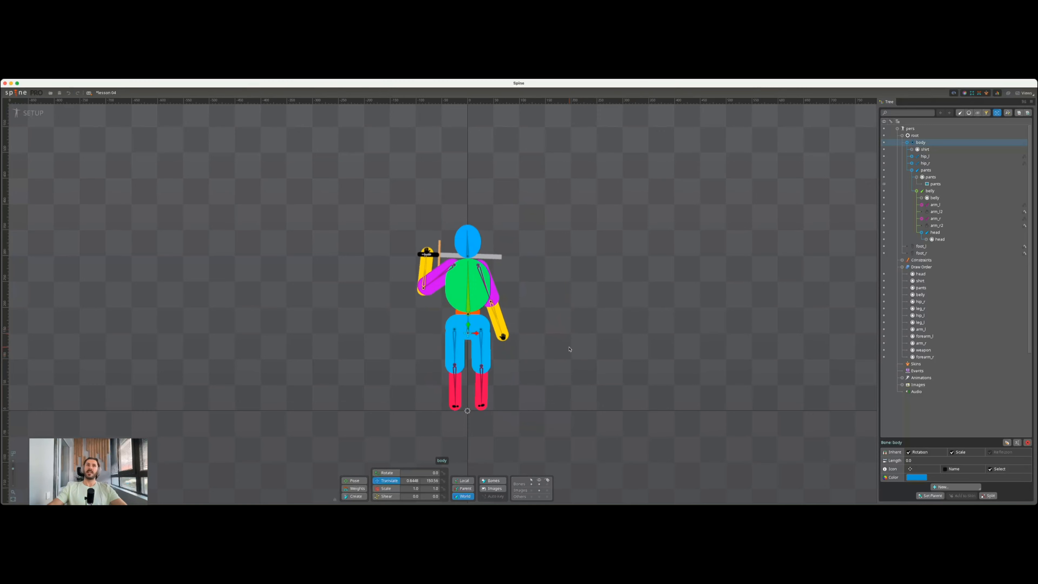
Test-rotate the belly bone with the shirt attached elsewhere, and undo the rotation.
{"action": "left_click", "coordinate": [469, 306]}
{"action": "key", "text": "c"}
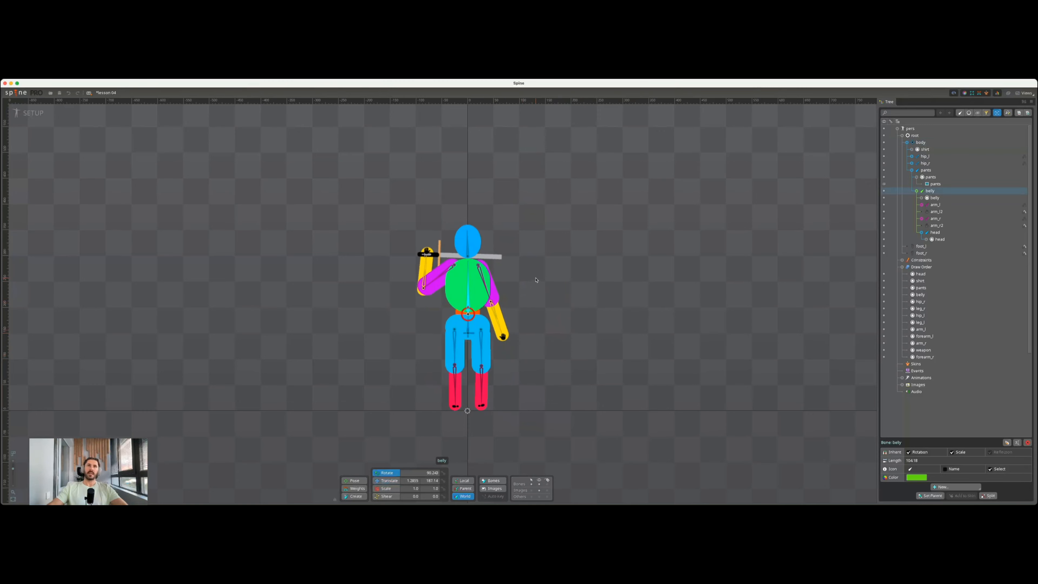
{"action": "left_click_drag", "start_coordinate": [533, 267], "coordinate": [498, 302]}
{"action": "key", "text": "super+z"}
Check the shirt and belly slots in Draw Order, and reparent the shirt slot back to the belly bone.
{"action": "left_click", "coordinate": [926, 283]}
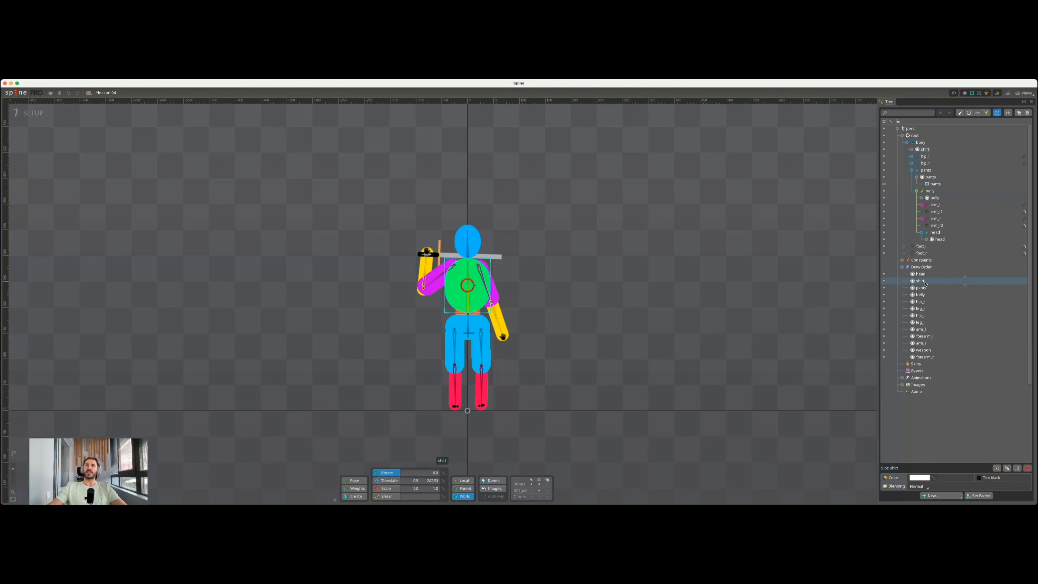
{"action": "left_click", "coordinate": [926, 295]}
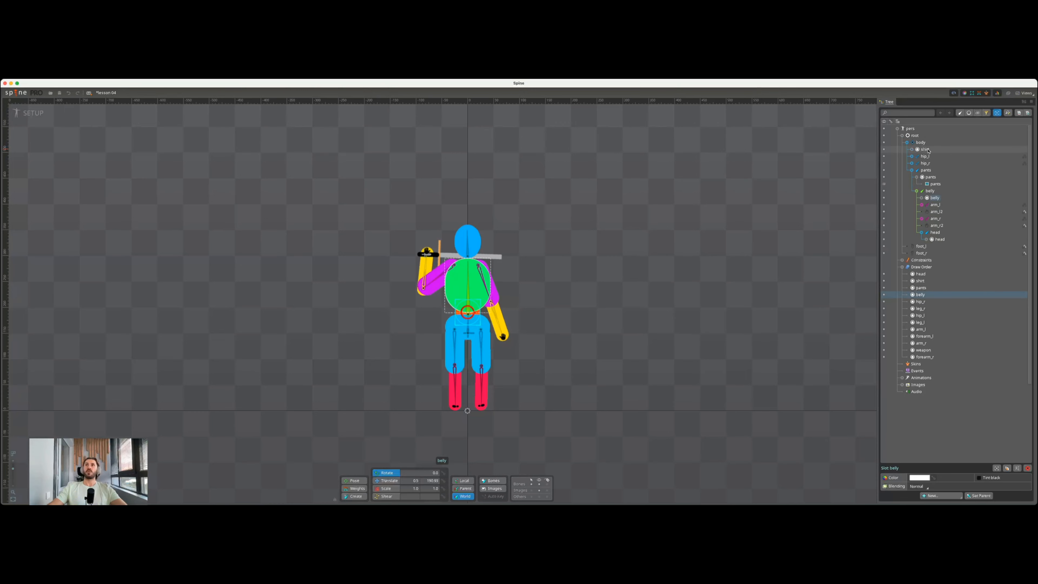
{"action": "mouse_move", "coordinate": [931, 151]}
{"action": "left_click_drag", "start_coordinate": [931, 152], "coordinate": [933, 191]}
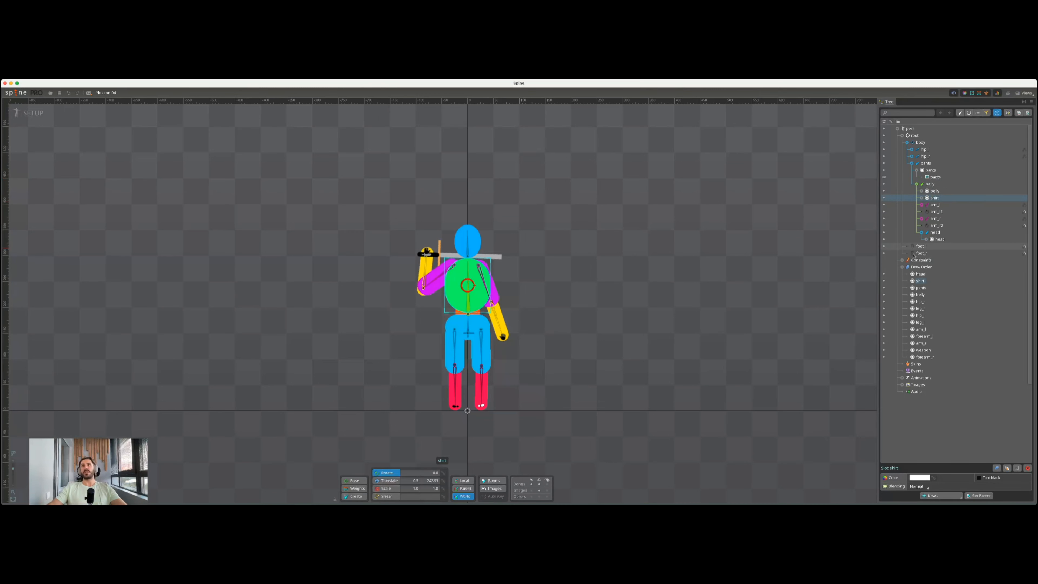
Move the head slot down the draw order to directly below weapon and inspect the overlap.
{"action": "left_click", "coordinate": [924, 275]}
{"action": "mouse_move", "coordinate": [925, 277]}
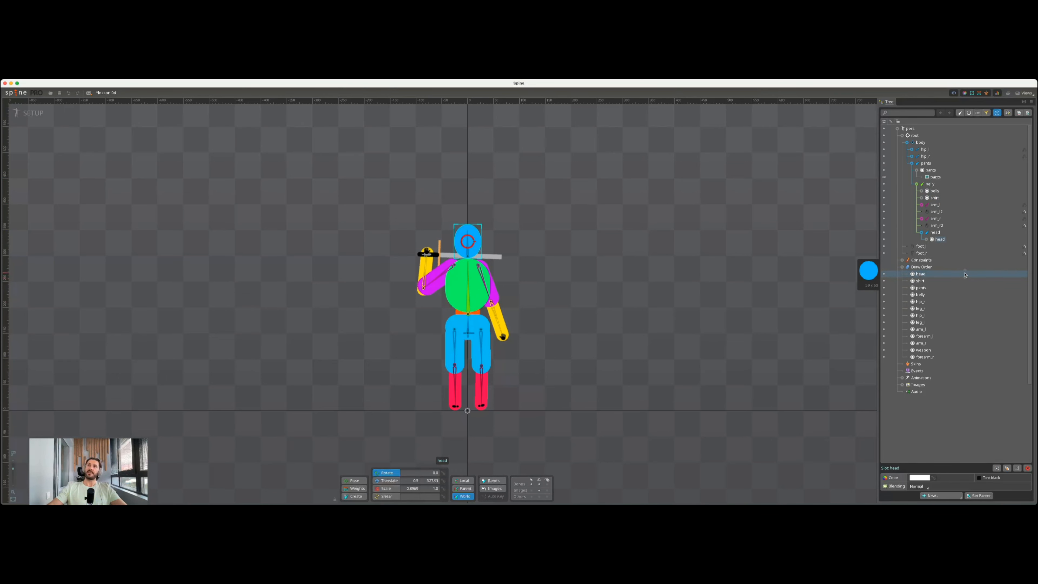
{"action": "mouse_move", "coordinate": [965, 275]}
{"action": "left_mouse_down"}
{"action": "mouse_move", "coordinate": [930, 321]}
{"action": "mouse_move", "coordinate": [927, 353]}
{"action": "left_mouse_up"}
{"action": "scroll", "coordinate": [459, 263], "scroll_direction": "up", "scroll_amount": 8}
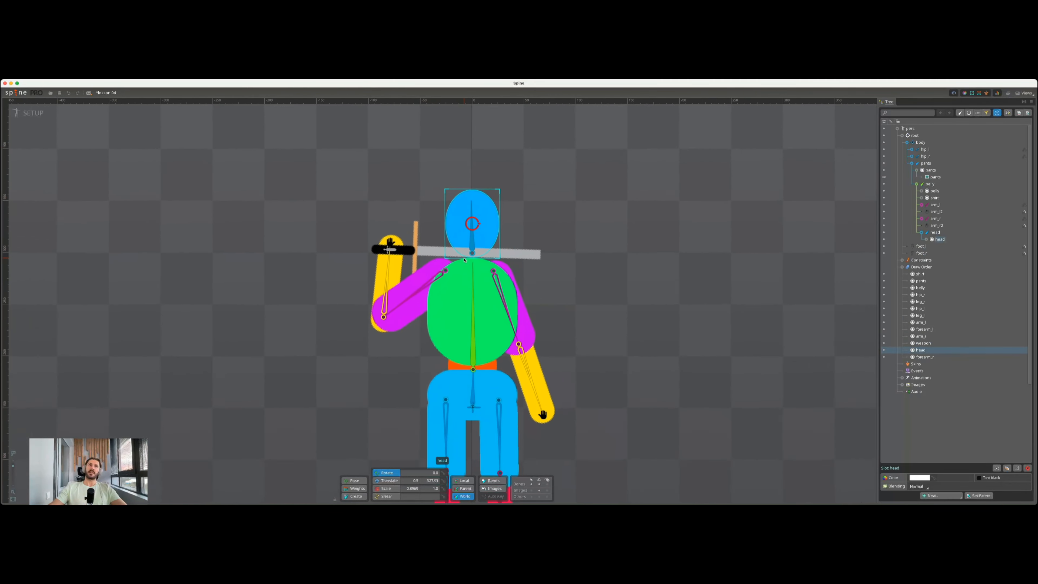
{"action": "scroll", "coordinate": [465, 258], "scroll_direction": "down", "scroll_amount": 5}
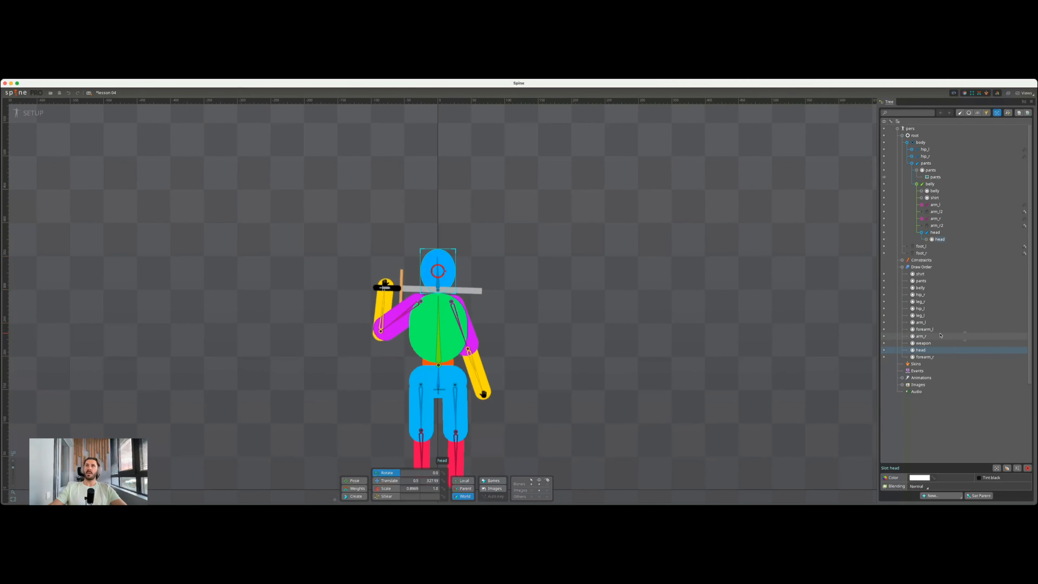
Move forearm_l and arm_r to the top of the draw order, with arm_r above forearm_l.
{"action": "left_click_drag", "start_coordinate": [936, 329], "coordinate": [923, 271]}
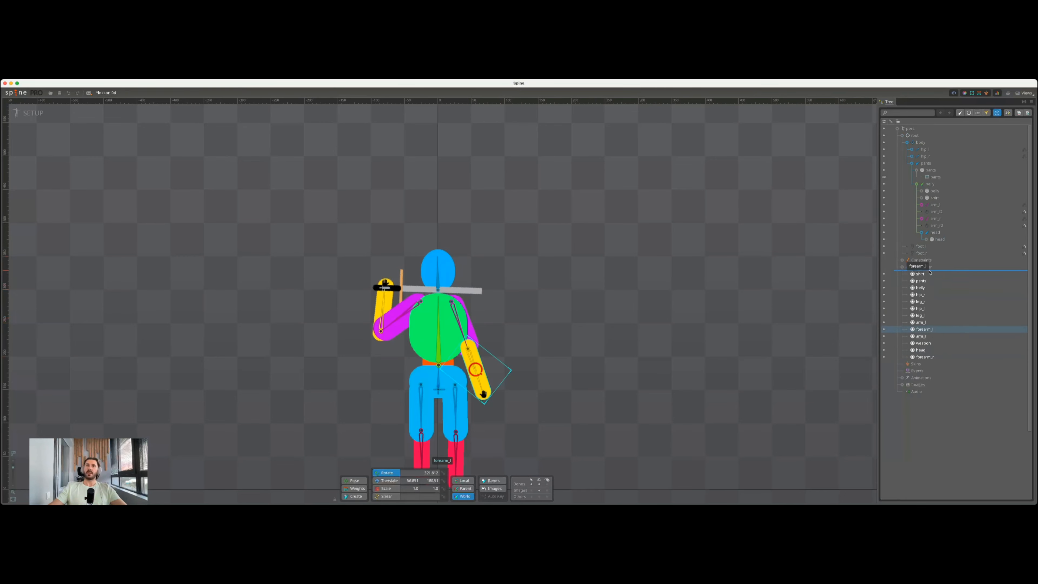
{"action": "left_click_drag", "start_coordinate": [927, 338], "coordinate": [923, 278]}
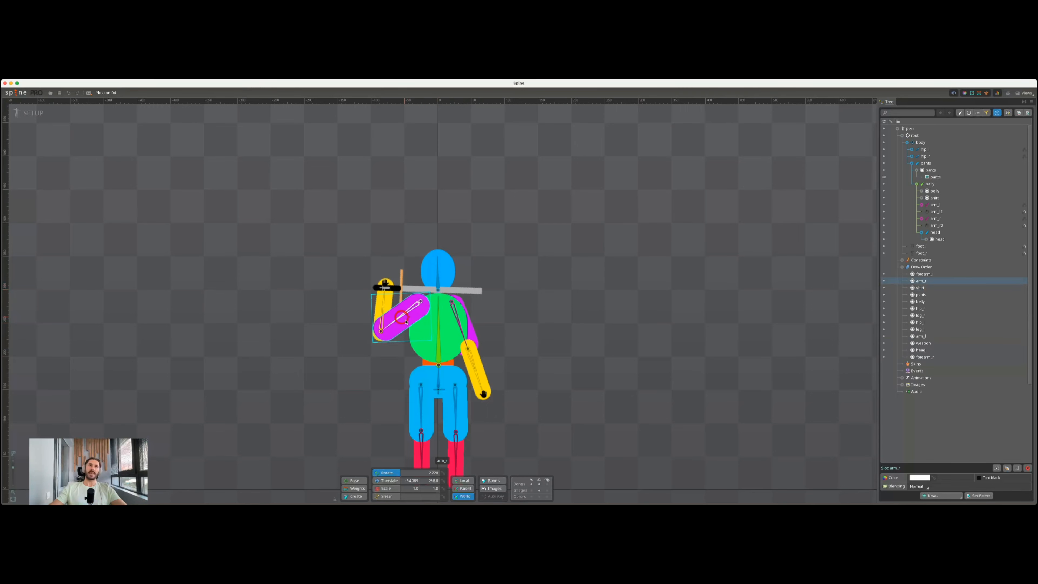
{"action": "scroll", "coordinate": [474, 344], "scroll_direction": "down", "scroll_amount": 3}
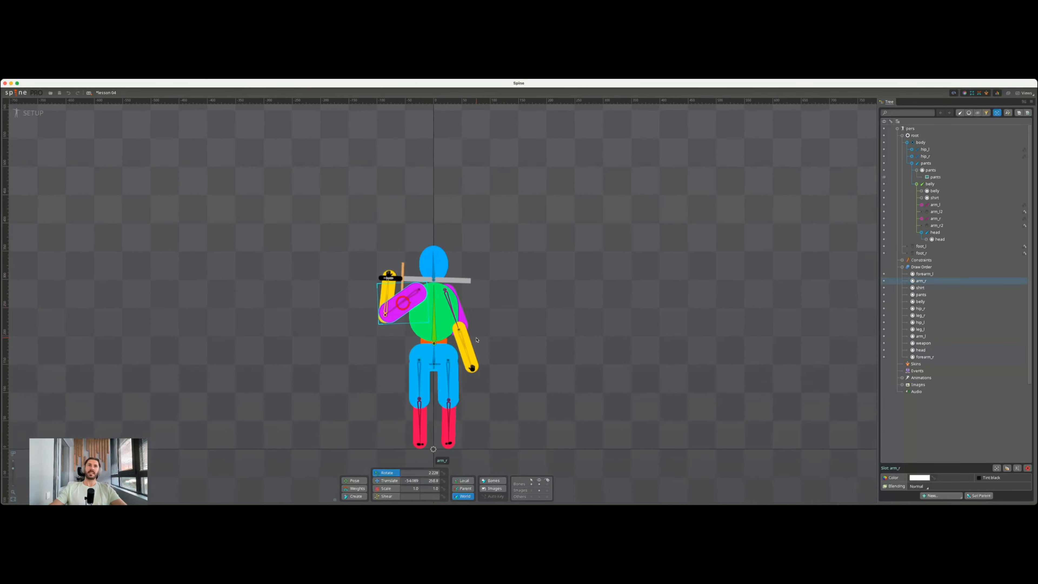
{"action": "left_click_drag", "start_coordinate": [500, 337], "coordinate": [531, 307]}
{"action": "scroll", "coordinate": [450, 291], "scroll_direction": "up", "scroll_amount": 3}
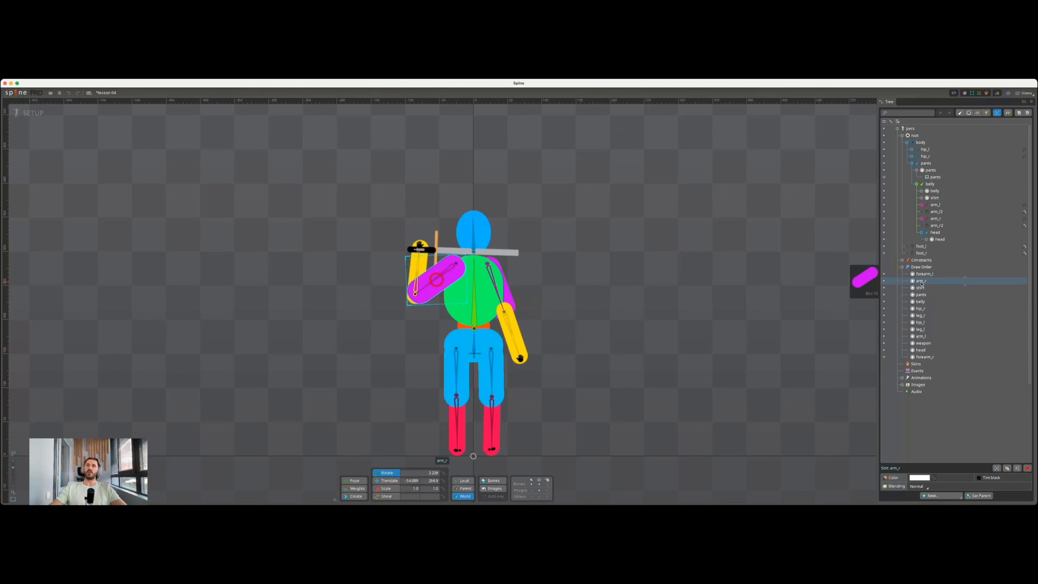
{"action": "left_click_drag", "start_coordinate": [928, 284], "coordinate": [929, 272]}
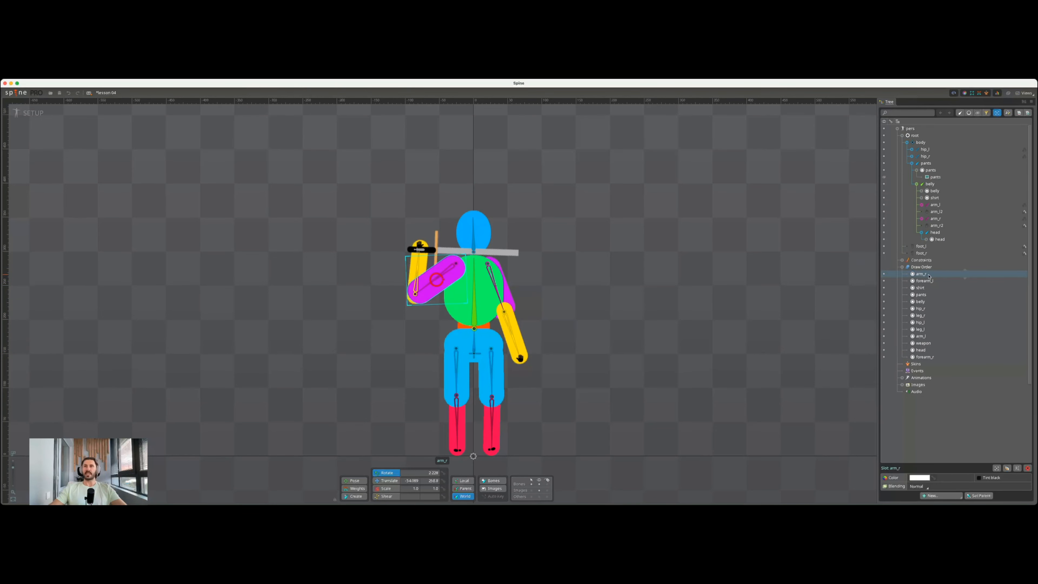
Undo the draw order changes made to the head, forearm_l and arm_r slots.
{"action": "key", "text": "super+z"}
{"action": "key", "text": "super+z"}
{"action": "key", "text": "super+z"}
{"action": "key", "text": "super+z"}
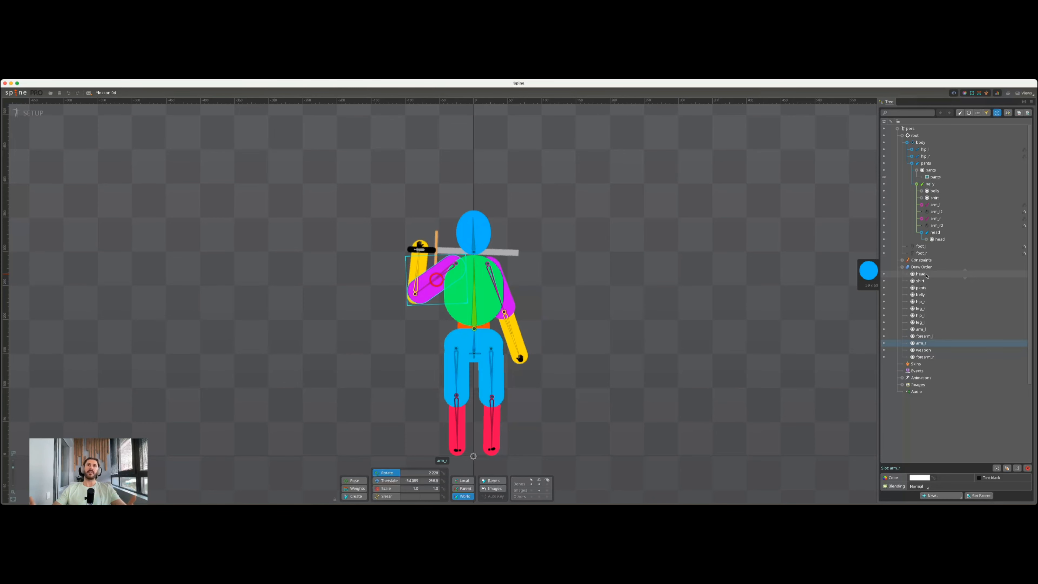
Filter the tree to slots and move the head slot directly below belly in the order.
{"action": "left_click", "coordinate": [924, 275]}
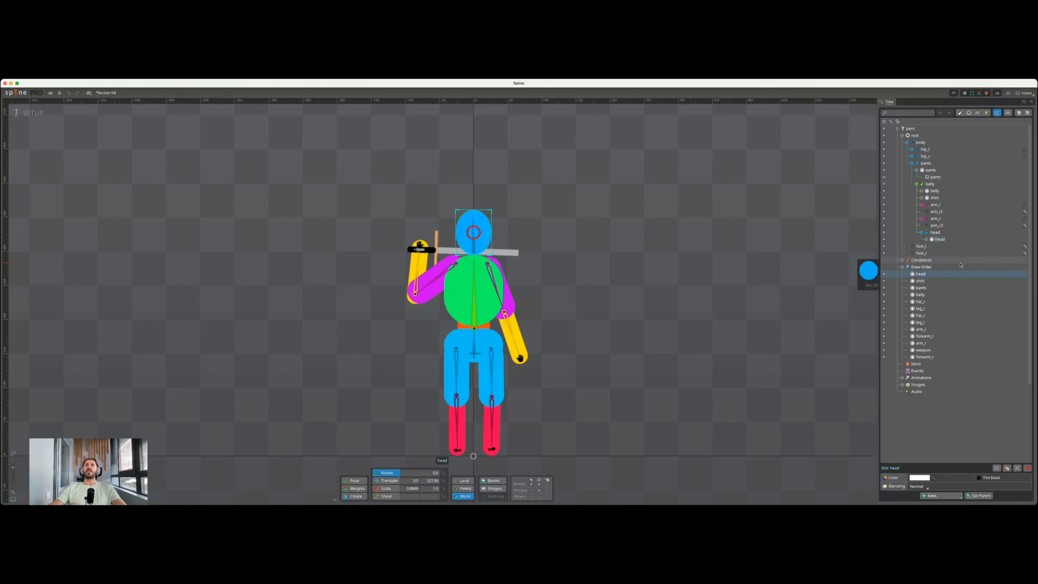
{"action": "left_click", "coordinate": [969, 113]}
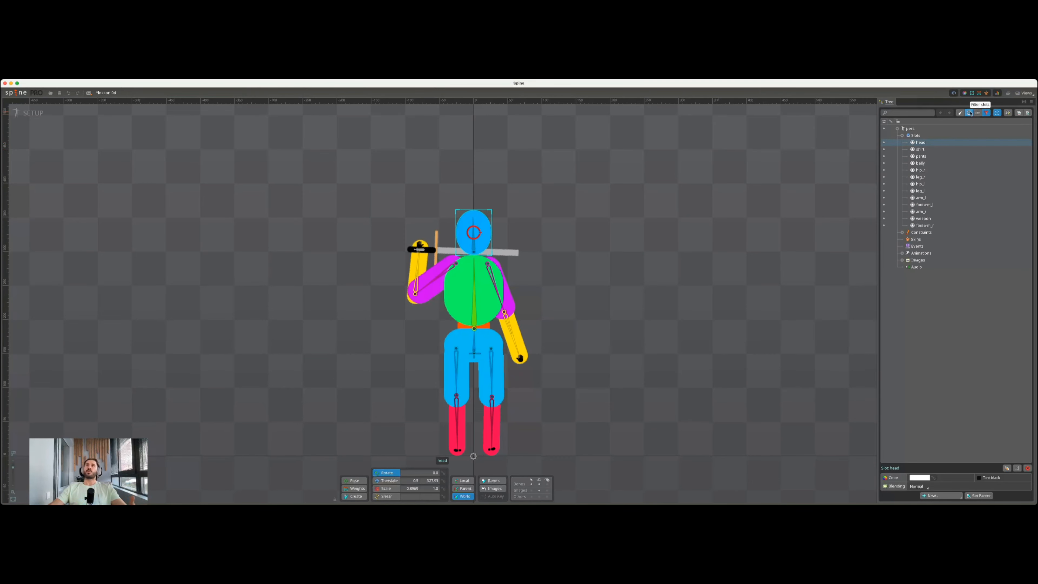
{"action": "left_click", "coordinate": [969, 113]}
{"action": "left_click", "coordinate": [969, 113]}
{"action": "mouse_move", "coordinate": [956, 147]}
{"action": "left_mouse_down"}
{"action": "mouse_move", "coordinate": [939, 187]}
{"action": "mouse_move", "coordinate": [932, 163]}
{"action": "left_mouse_up"}
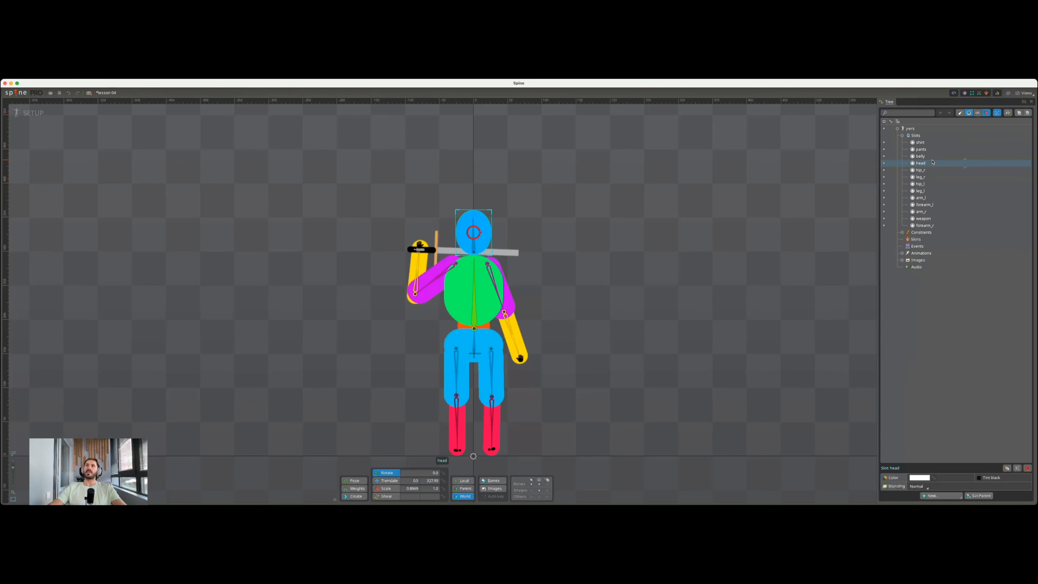
Show the full tree to examine its Draw Order list, and return to the slots-only view.
{"action": "left_click", "coordinate": [969, 113]}
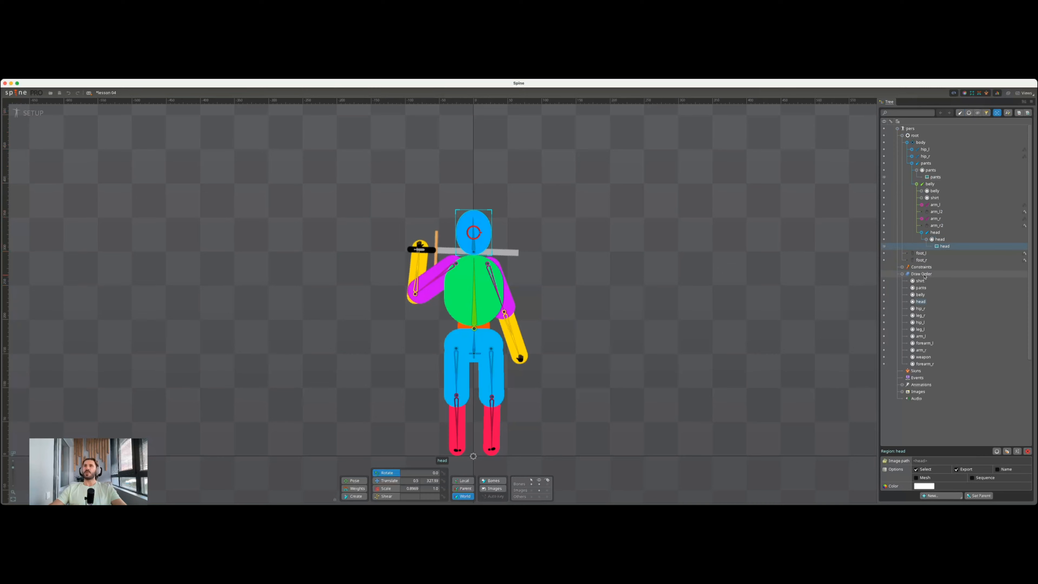
{"action": "left_click", "coordinate": [920, 275]}
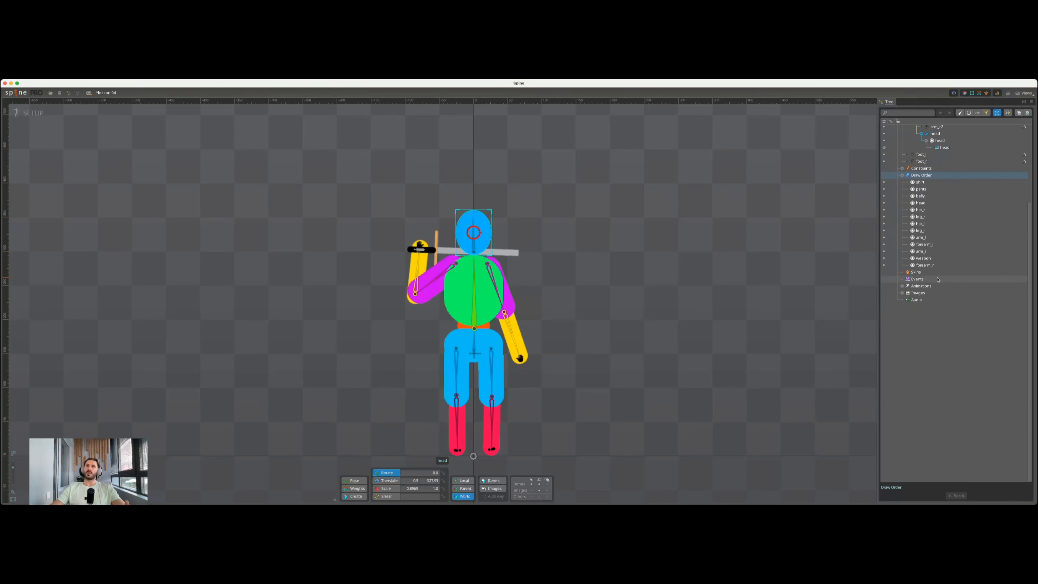
{"action": "left_click", "coordinate": [968, 113]}
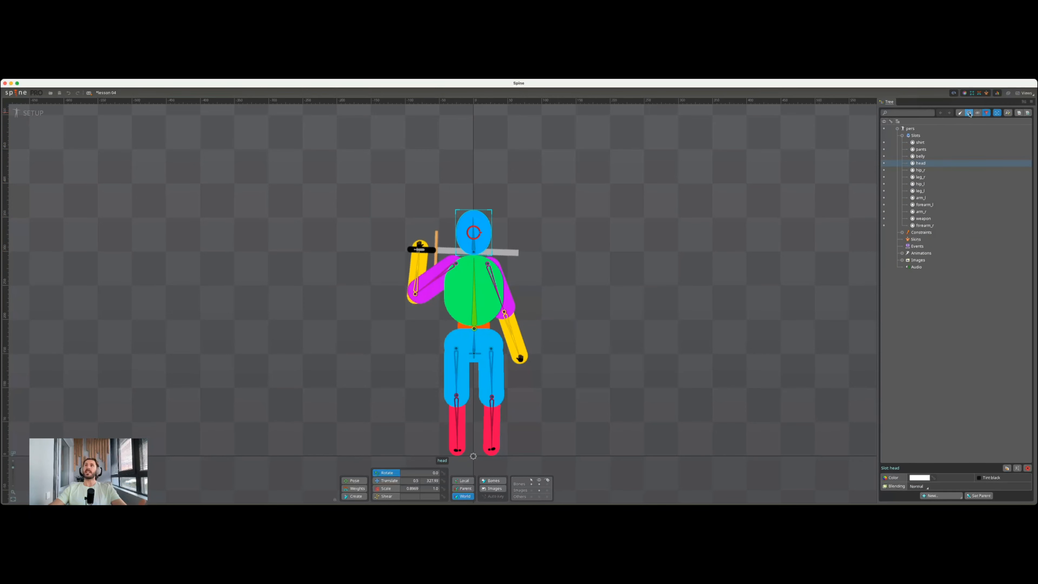
Move the head slot between hip_l and leg_l in the slot order.
{"action": "left_click", "coordinate": [927, 142]}
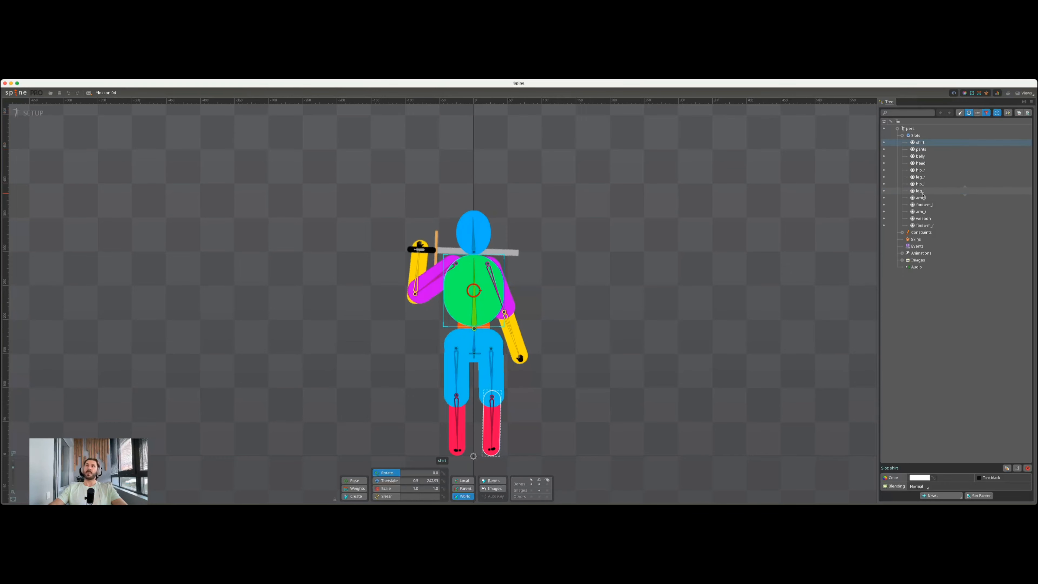
{"action": "mouse_move", "coordinate": [930, 144]}
{"action": "left_mouse_down"}
{"action": "mouse_move", "coordinate": [933, 190]}
{"action": "mouse_move", "coordinate": [937, 182]}
{"action": "mouse_move", "coordinate": [868, 181]}
{"action": "mouse_move", "coordinate": [862, 194]}
{"action": "mouse_move", "coordinate": [613, 256]}
{"action": "left_mouse_up"}
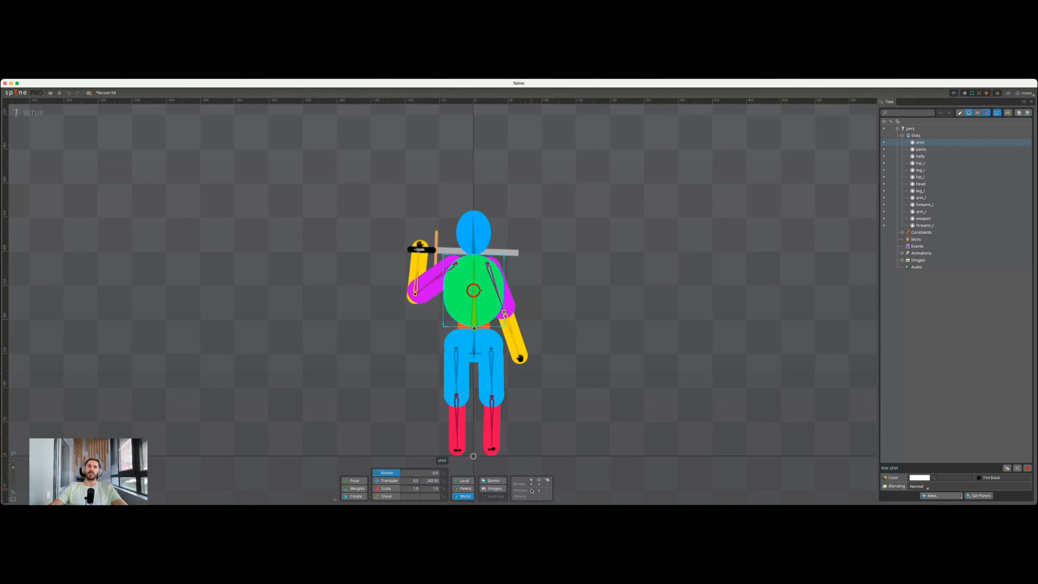
Select the arm_r, shirt and head images on the character to locate their slots in the slots-only tree.
{"action": "left_click", "coordinate": [430, 285]}
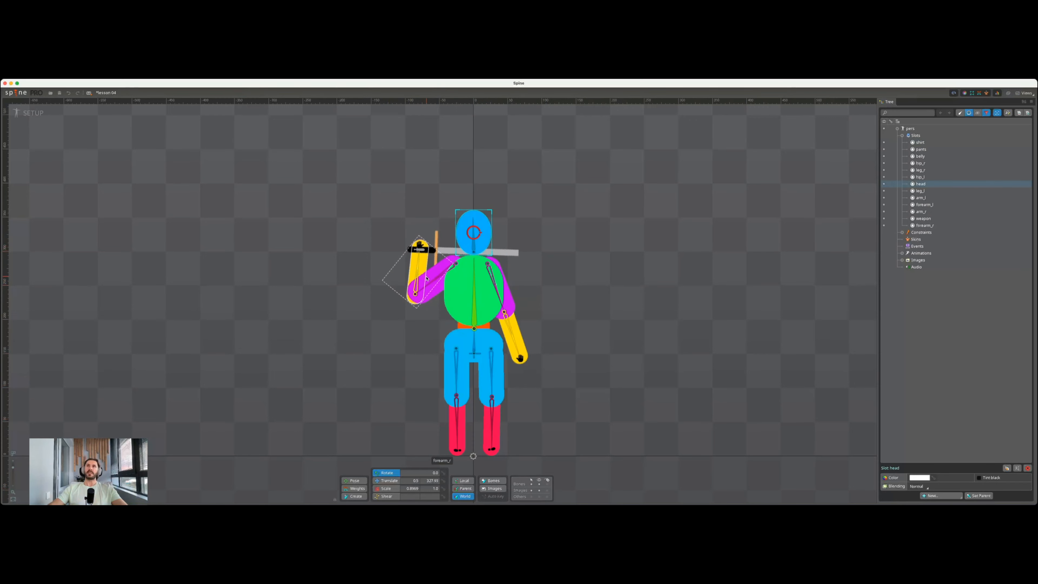
{"action": "left_click", "coordinate": [431, 286]}
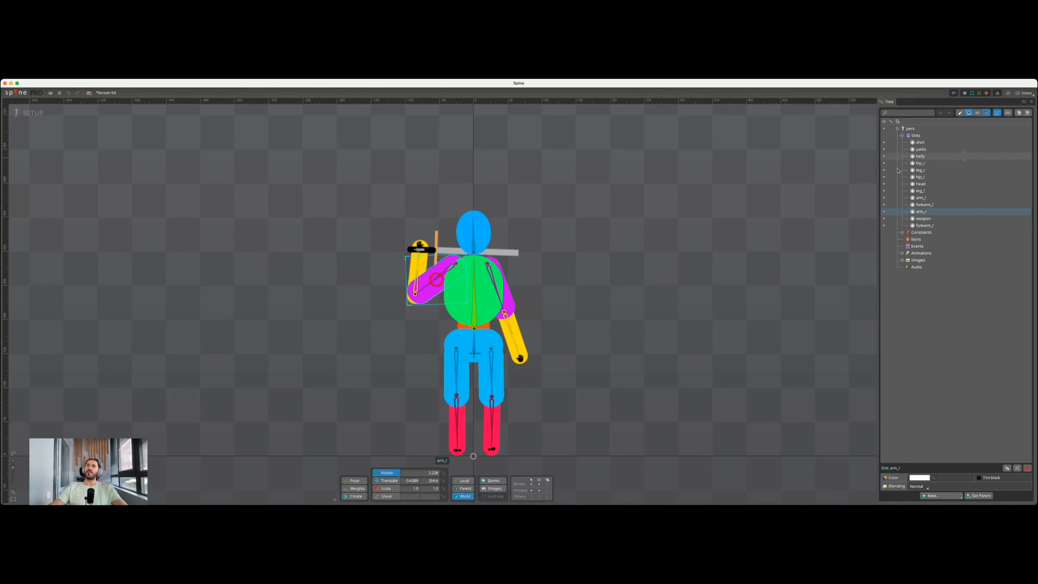
{"action": "left_click", "coordinate": [473, 270]}
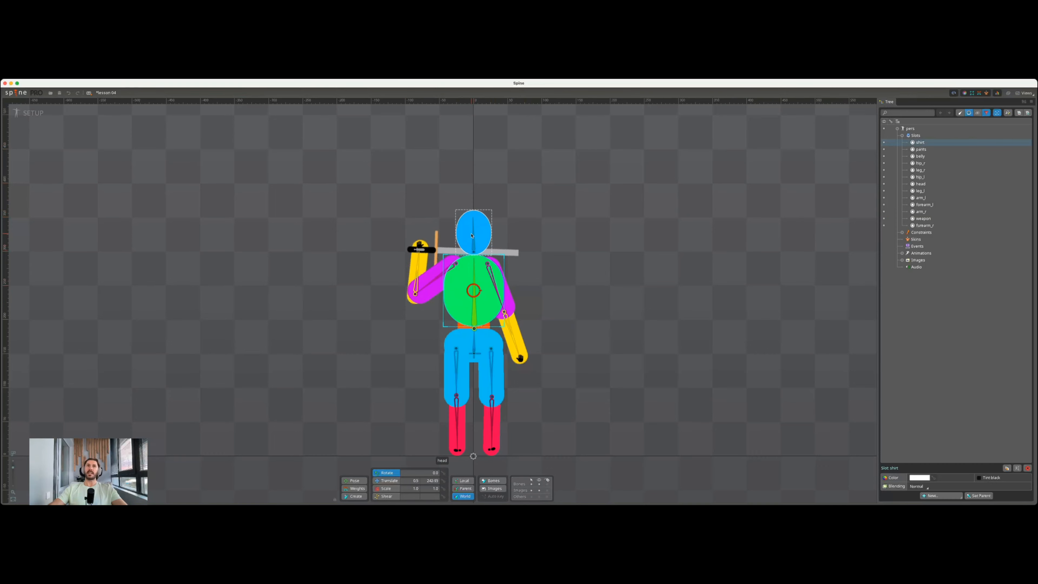
{"action": "left_click", "coordinate": [486, 227]}
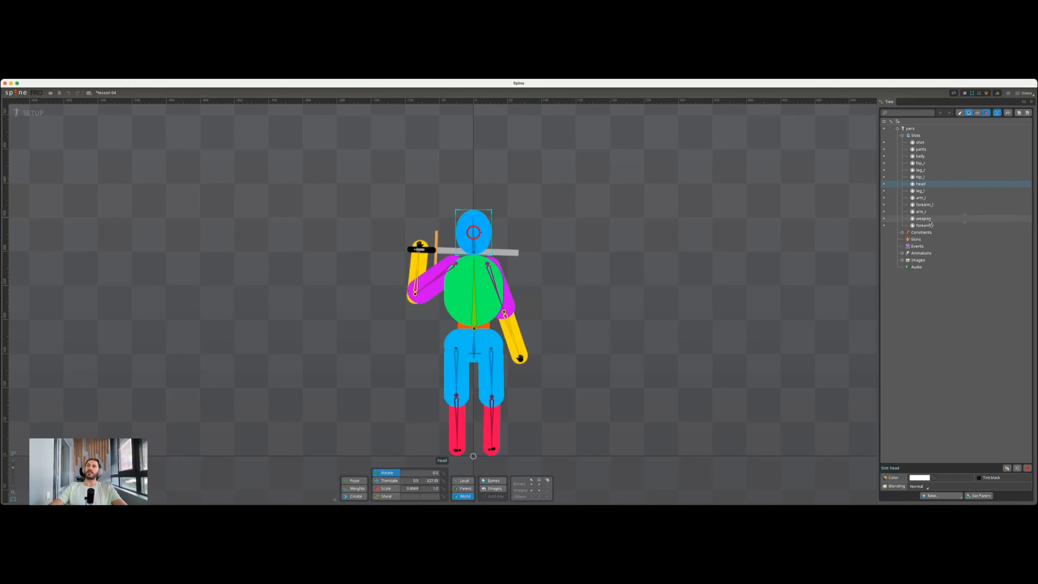
Show the full tree and select the shirt, arm_r and pants images on the character to locate their attachments.
{"action": "left_click", "coordinate": [968, 113]}
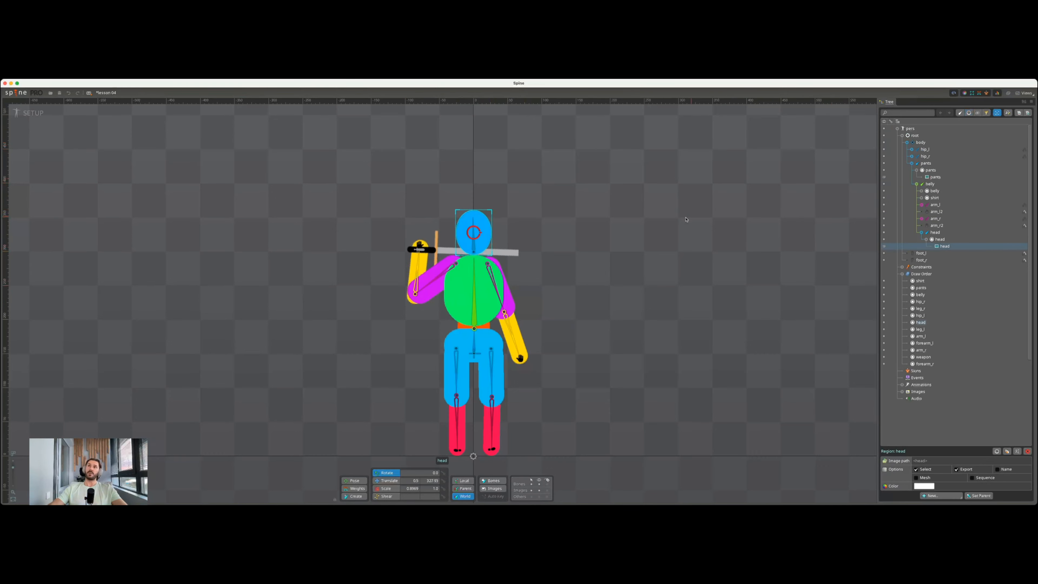
{"action": "left_click", "coordinate": [472, 288]}
{"action": "left_click", "coordinate": [433, 293]}
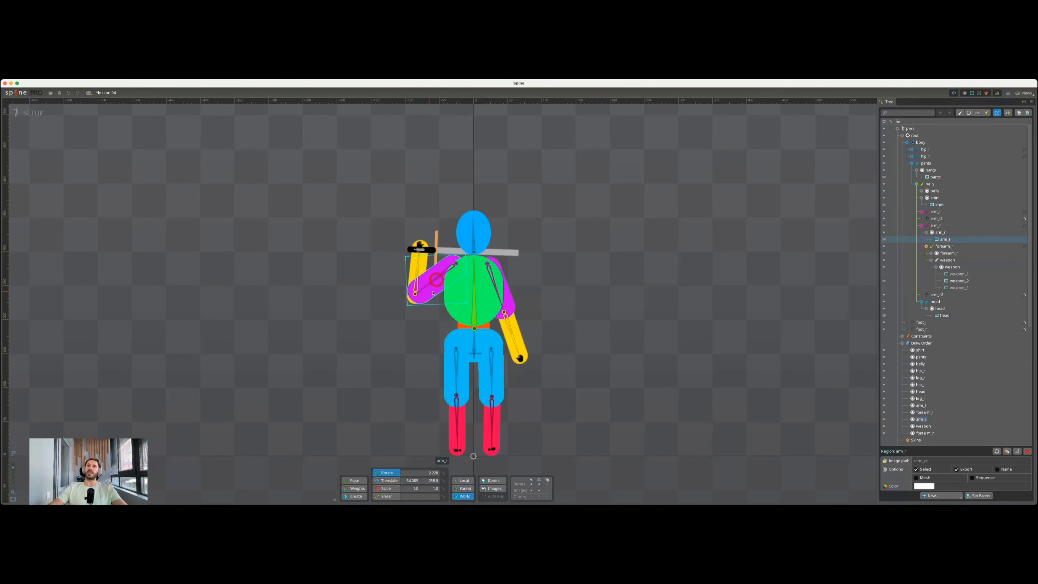
{"action": "left_click", "coordinate": [470, 348]}
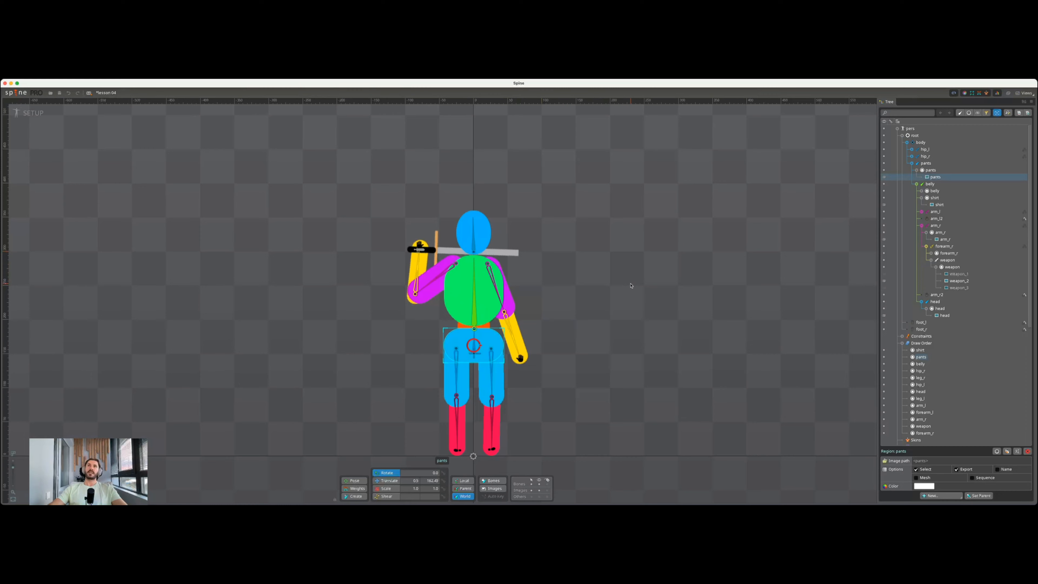
Try coloring the pants slot pure red and fading its alpha to zero and back, and discard the color change.
{"action": "left_click", "coordinate": [926, 171]}
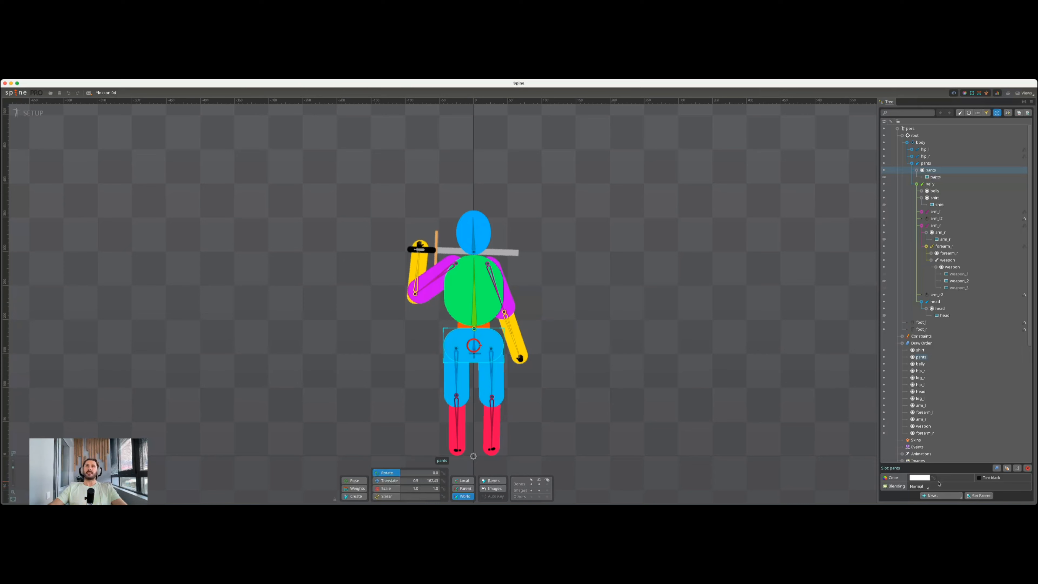
{"action": "left_click", "coordinate": [927, 478]}
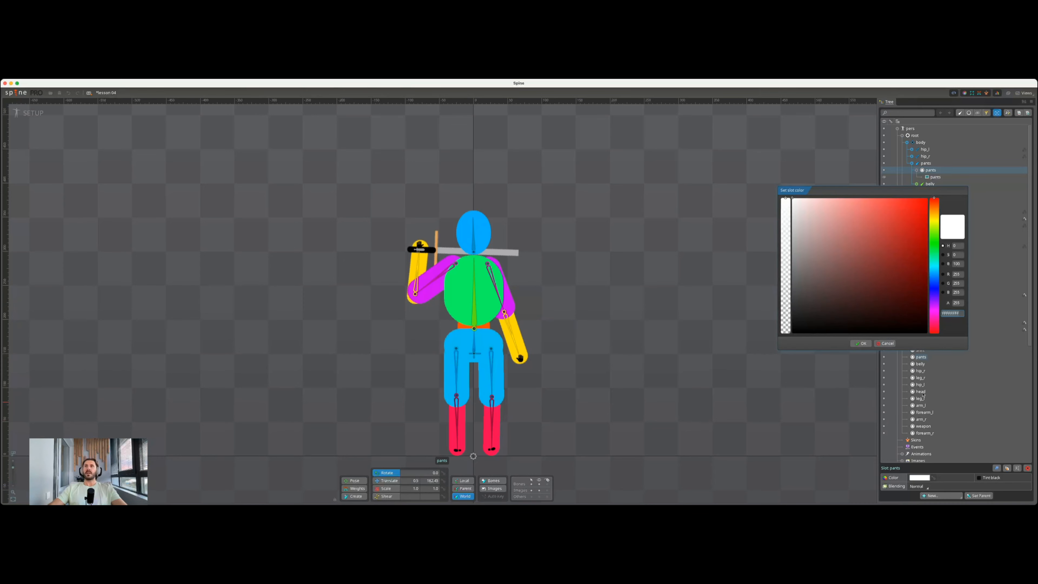
{"action": "left_click_drag", "start_coordinate": [913, 193], "coordinate": [913, 276]}
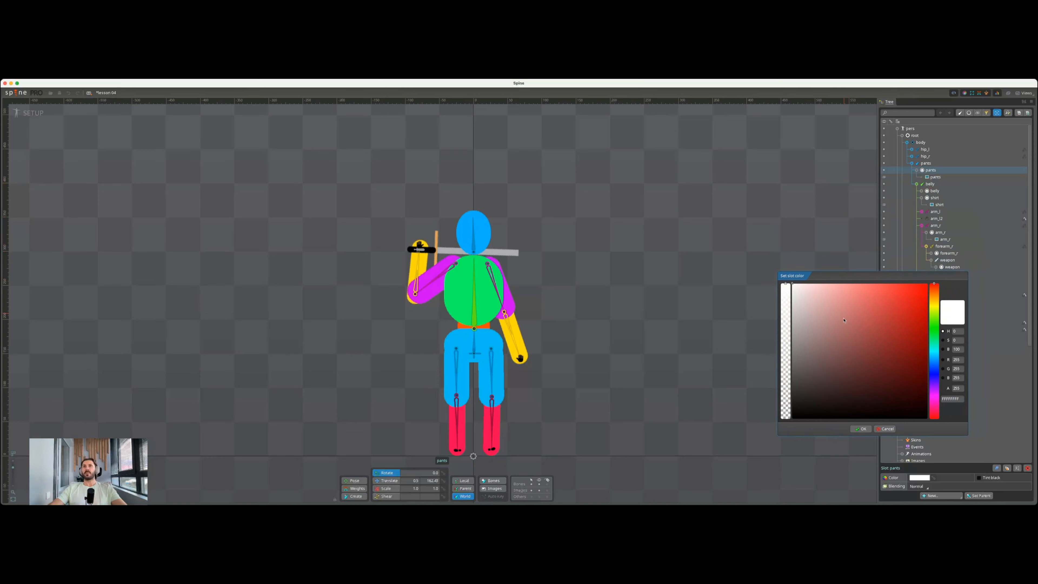
{"action": "left_click_drag", "start_coordinate": [844, 320], "coordinate": [937, 284]}
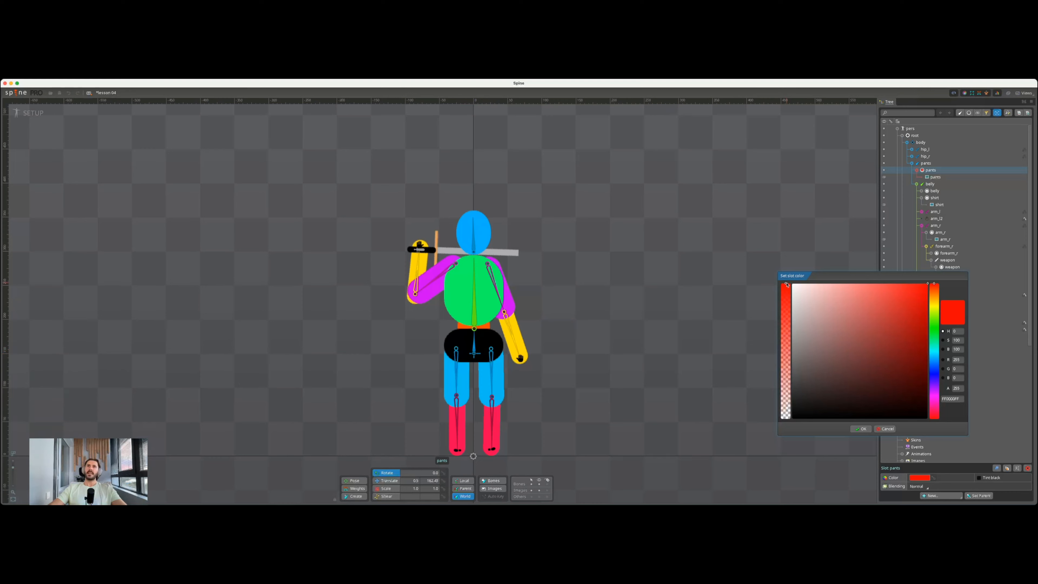
{"action": "left_click_drag", "start_coordinate": [786, 287], "coordinate": [786, 420]}
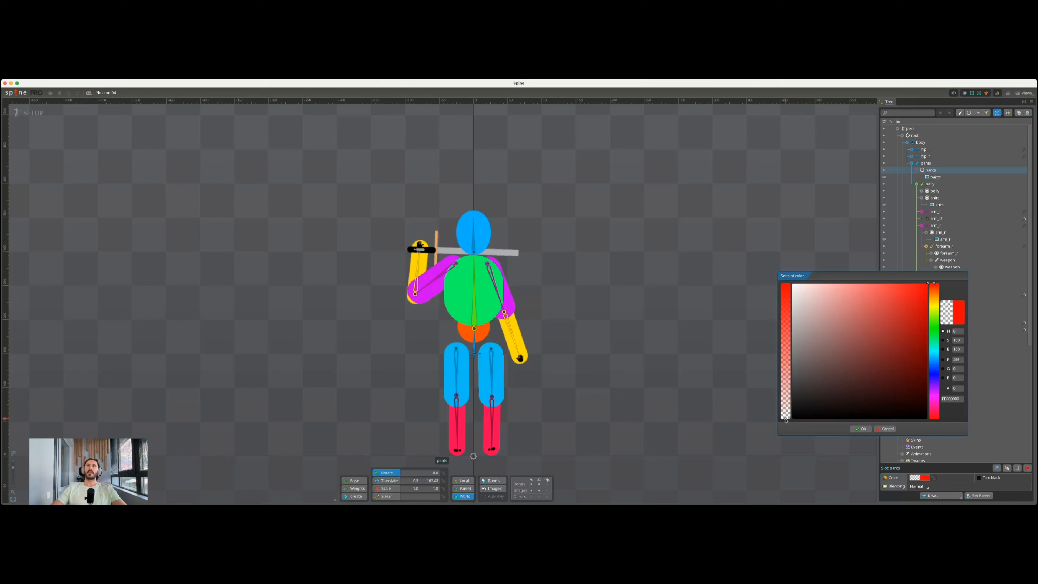
{"action": "left_click_drag", "start_coordinate": [785, 420], "coordinate": [791, 261]}
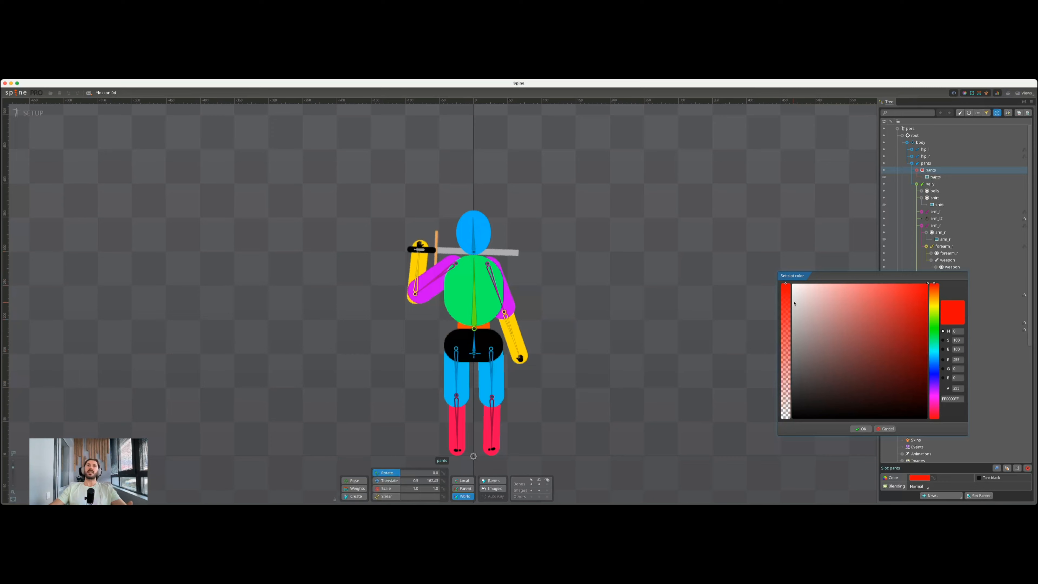
{"action": "key", "text": "Escape"}
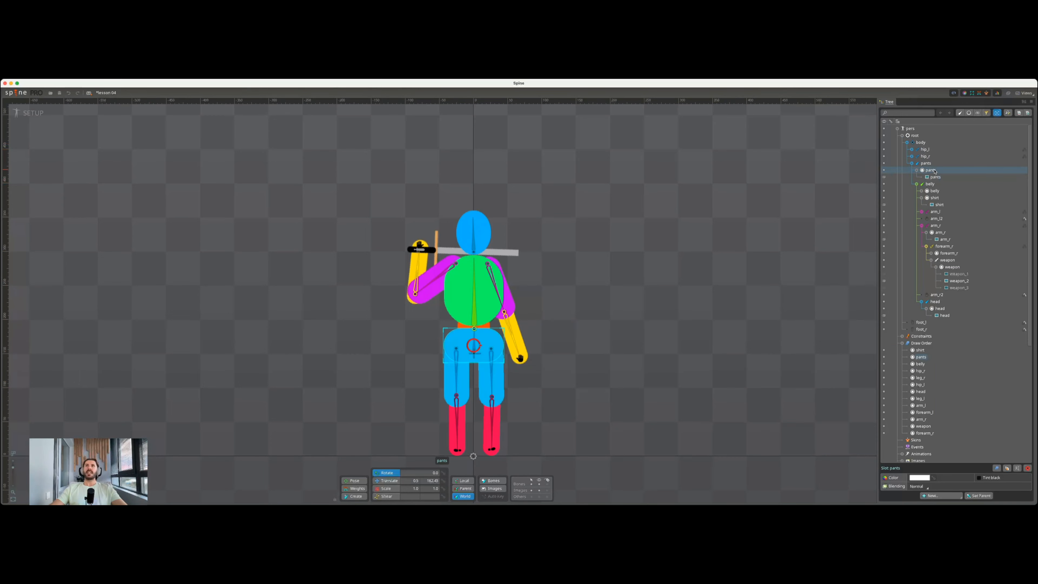
Try red and green colors on the pants attachment, and discard the attachment color change.
{"action": "left_click", "coordinate": [935, 176]}
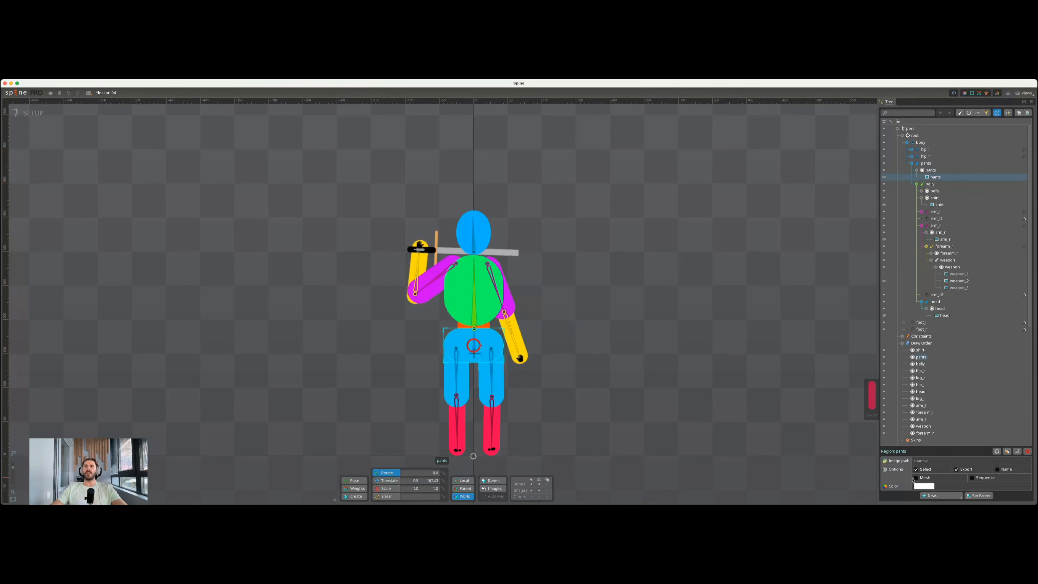
{"action": "left_click", "coordinate": [924, 485]}
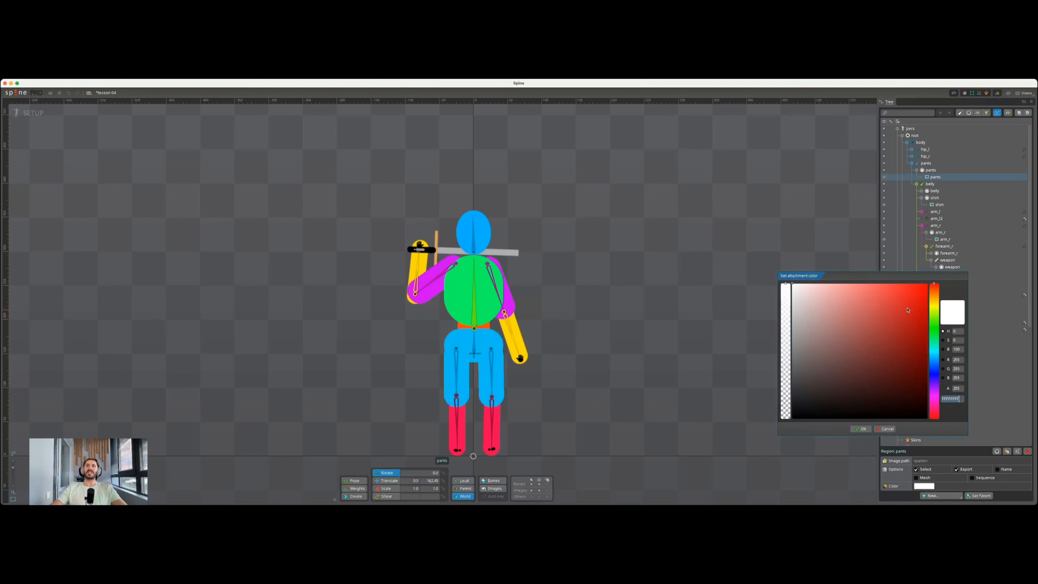
{"action": "left_click_drag", "start_coordinate": [853, 327], "coordinate": [928, 283]}
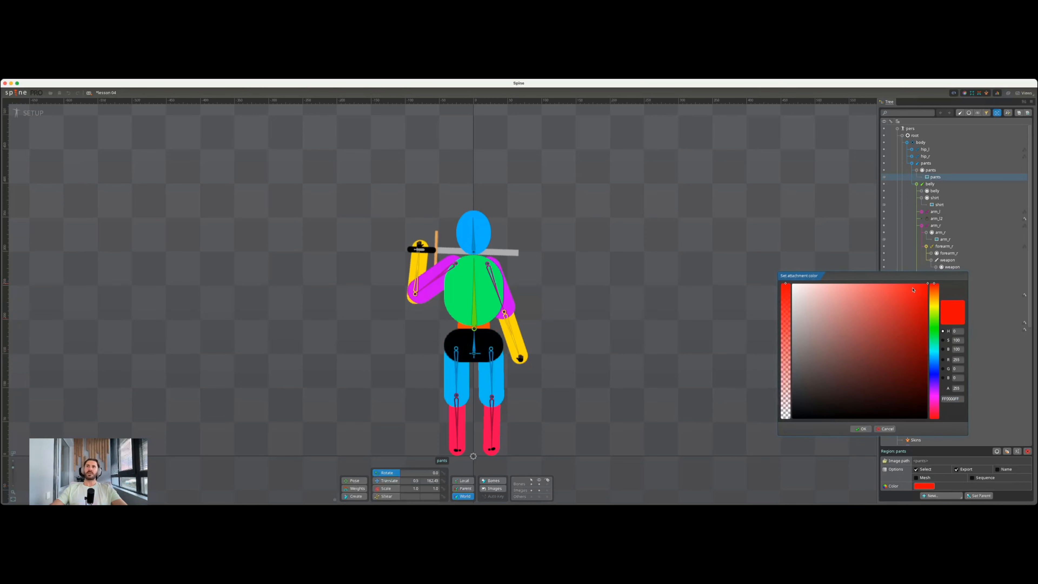
{"action": "left_click", "coordinate": [936, 342]}
{"action": "left_click", "coordinate": [891, 284]}
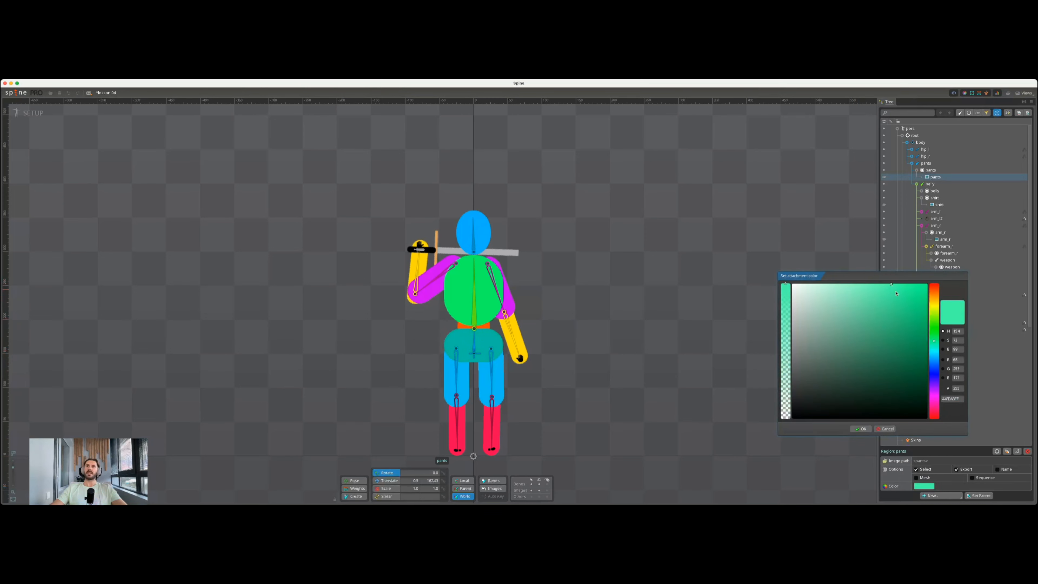
{"action": "left_click_drag", "start_coordinate": [895, 294], "coordinate": [928, 283]}
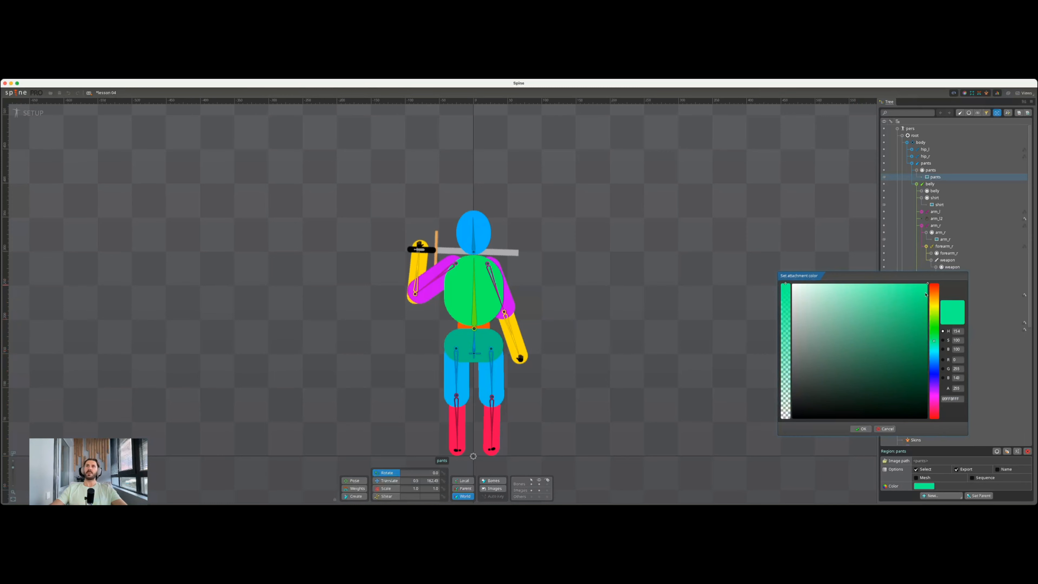
{"action": "left_click", "coordinate": [885, 429]}
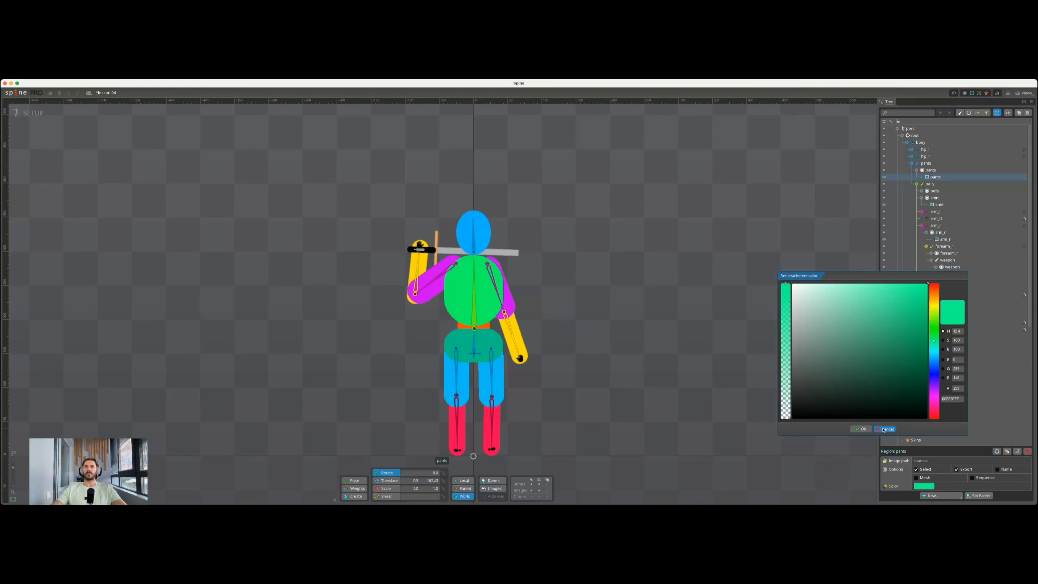
Open the Slot Color view for the pants slot and set its color to pink with full alpha.
{"action": "left_click", "coordinate": [931, 170]}
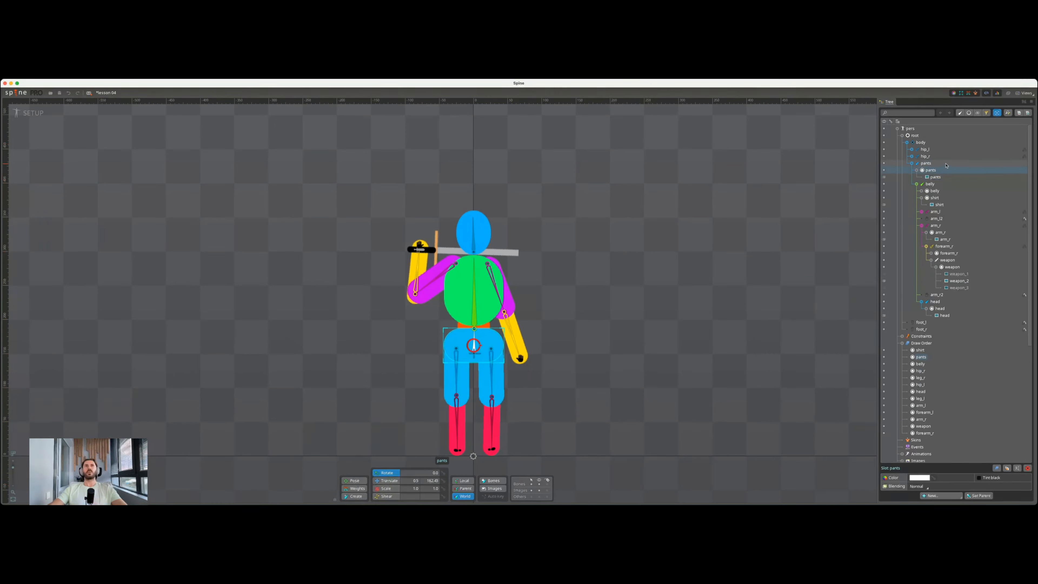
{"action": "left_click", "coordinate": [954, 93]}
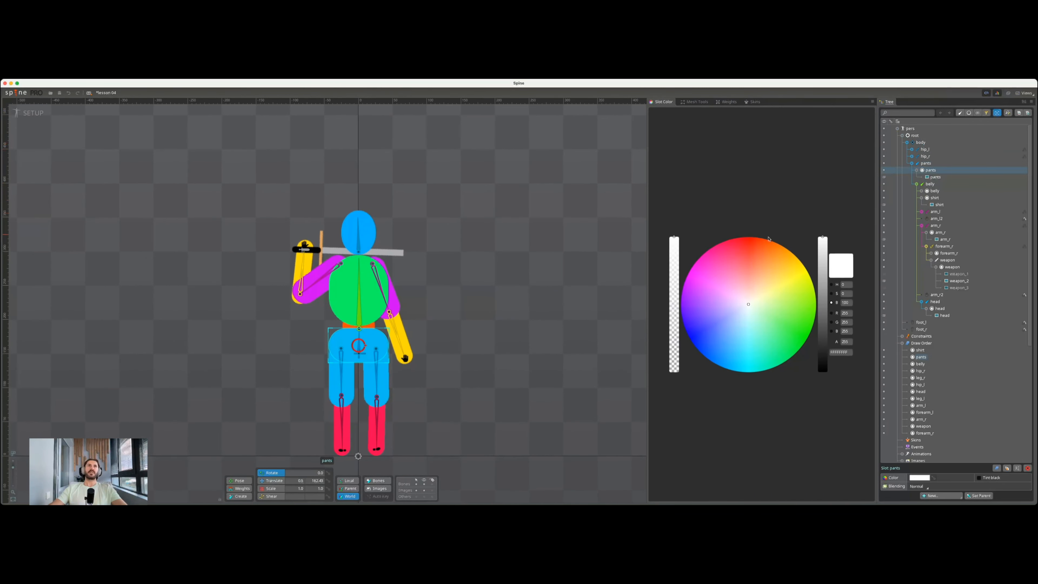
{"action": "mouse_move", "coordinate": [786, 287]}
{"action": "left_mouse_down"}
{"action": "mouse_move", "coordinate": [774, 330]}
{"action": "mouse_move", "coordinate": [754, 321]}
{"action": "mouse_move", "coordinate": [730, 279]}
{"action": "left_mouse_up"}
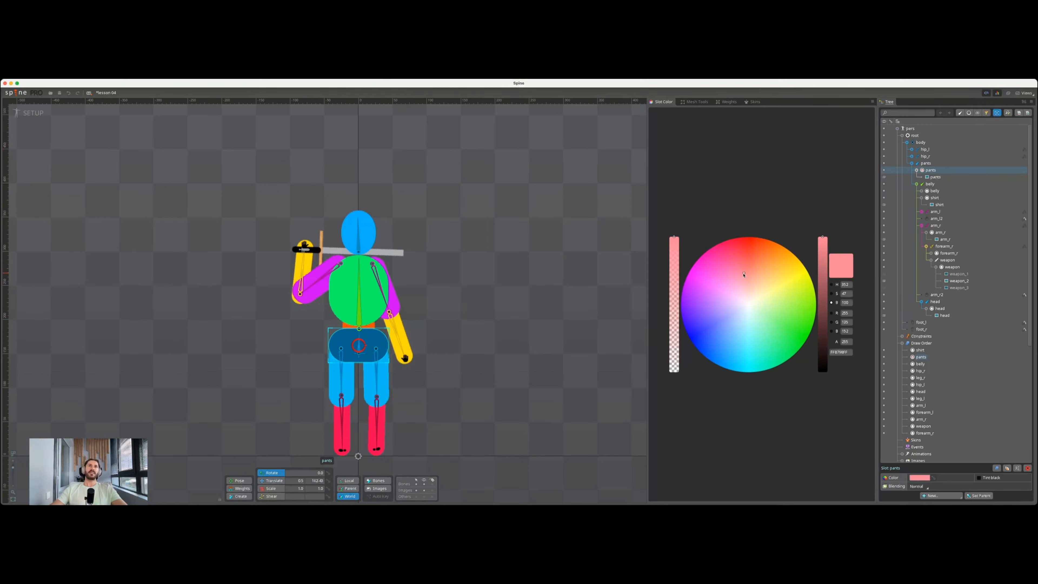
{"action": "left_click_drag", "start_coordinate": [673, 263], "coordinate": [685, 221]}
Enable tint black on the pants slot and set its dark color to blue.
{"action": "left_click", "coordinate": [980, 477]}
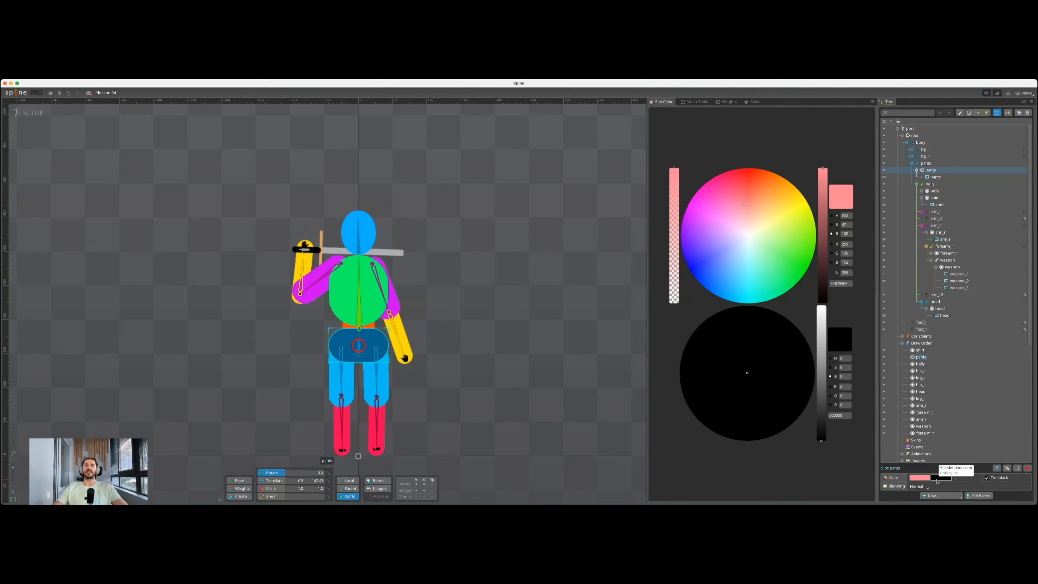
{"action": "left_click", "coordinate": [822, 363]}
{"action": "left_click_drag", "start_coordinate": [822, 363], "coordinate": [717, 416]}
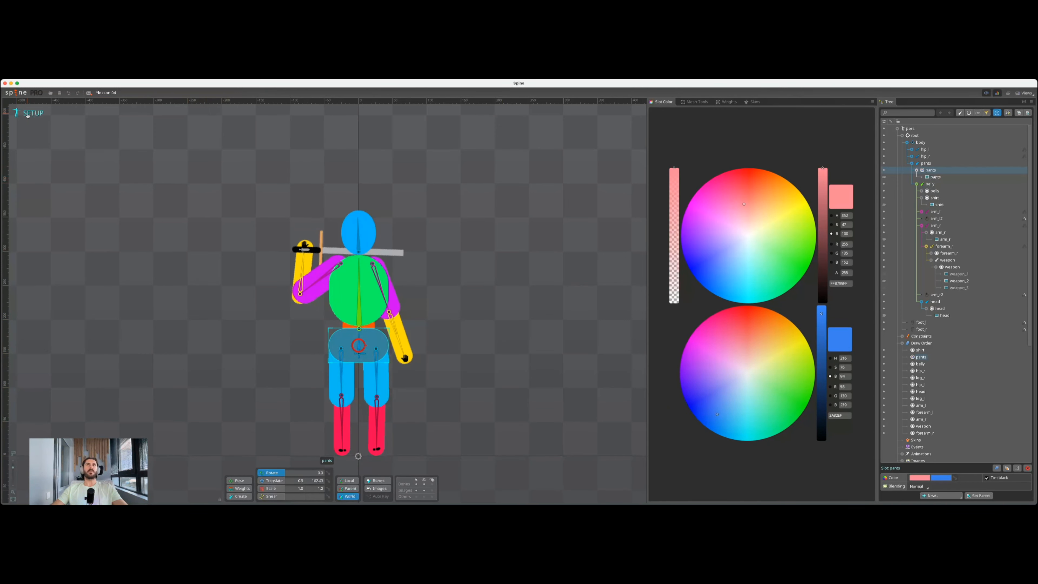
Switch to Animate mode, separate alpha on the pants slot, and key its RGB and alpha at frame 0.
{"action": "left_click", "coordinate": [16, 112]}
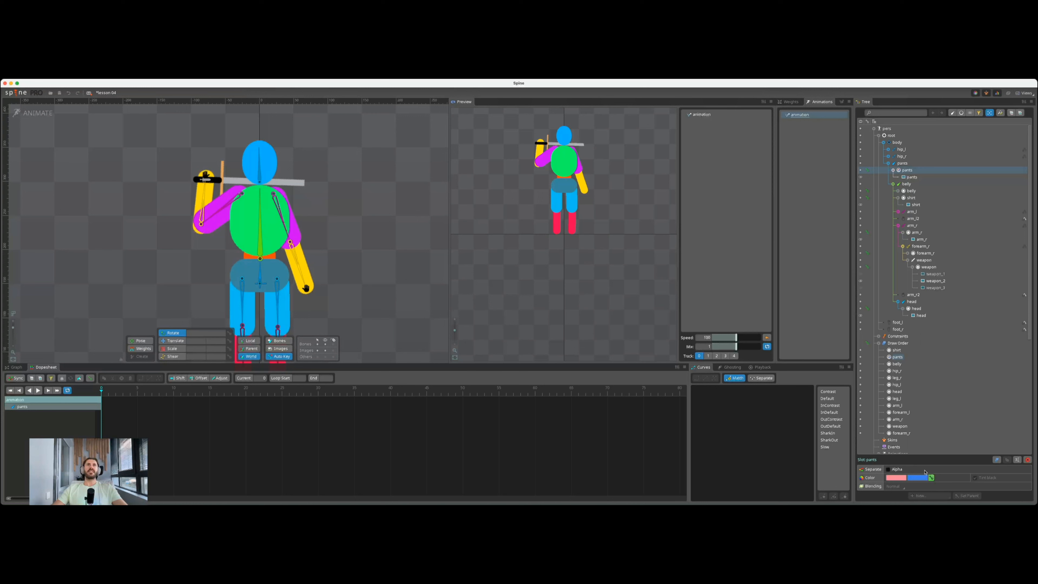
{"action": "left_click", "coordinate": [897, 470]}
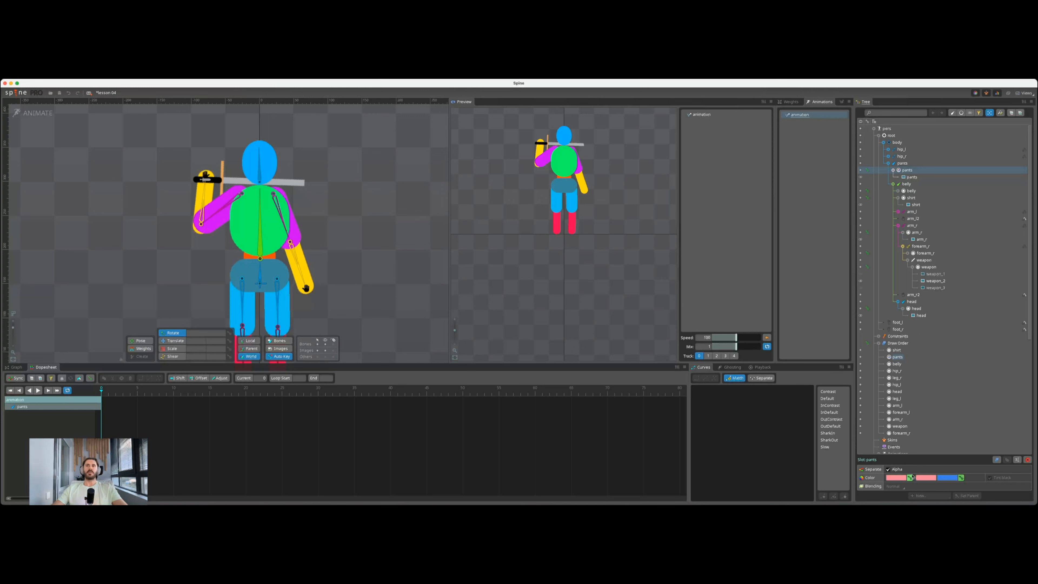
{"action": "left_click", "coordinate": [962, 477]}
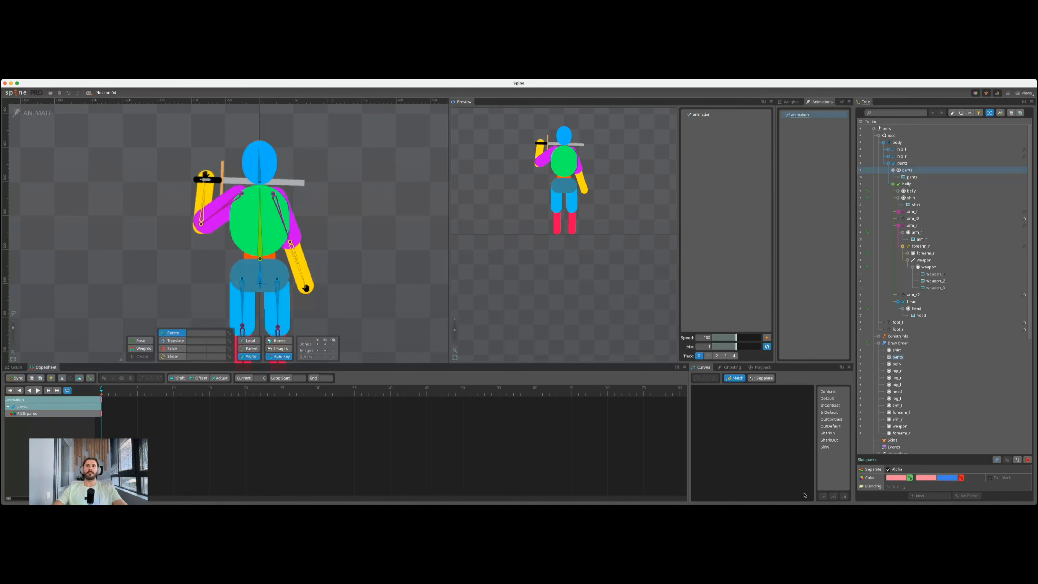
{"action": "left_click", "coordinate": [910, 478]}
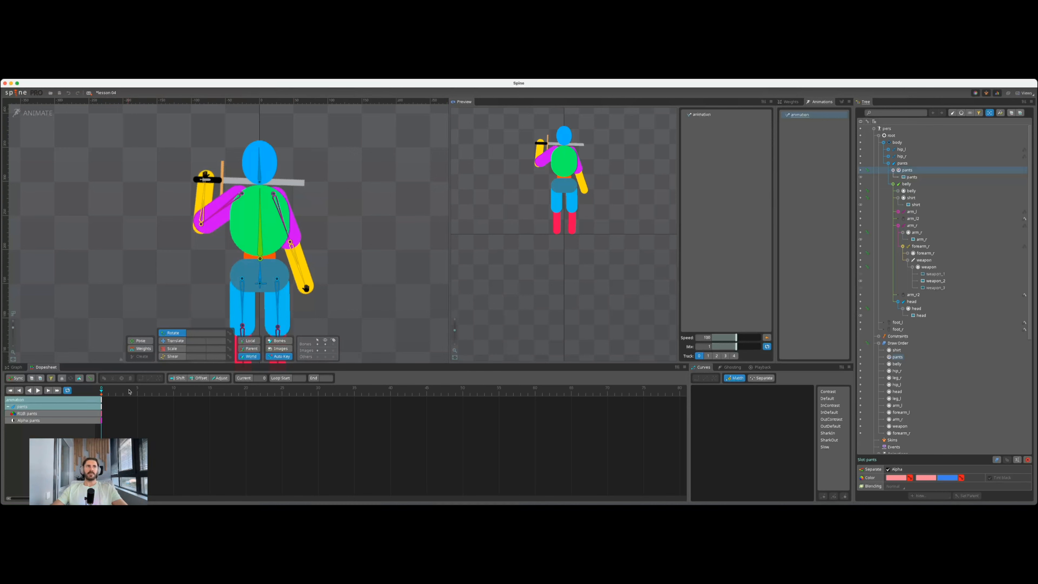
Key the pants slot's alpha at 0 on frame 10 and scrub through the fade from frame 0.
{"action": "left_click", "coordinate": [173, 391]}
{"action": "left_click", "coordinate": [896, 478]}
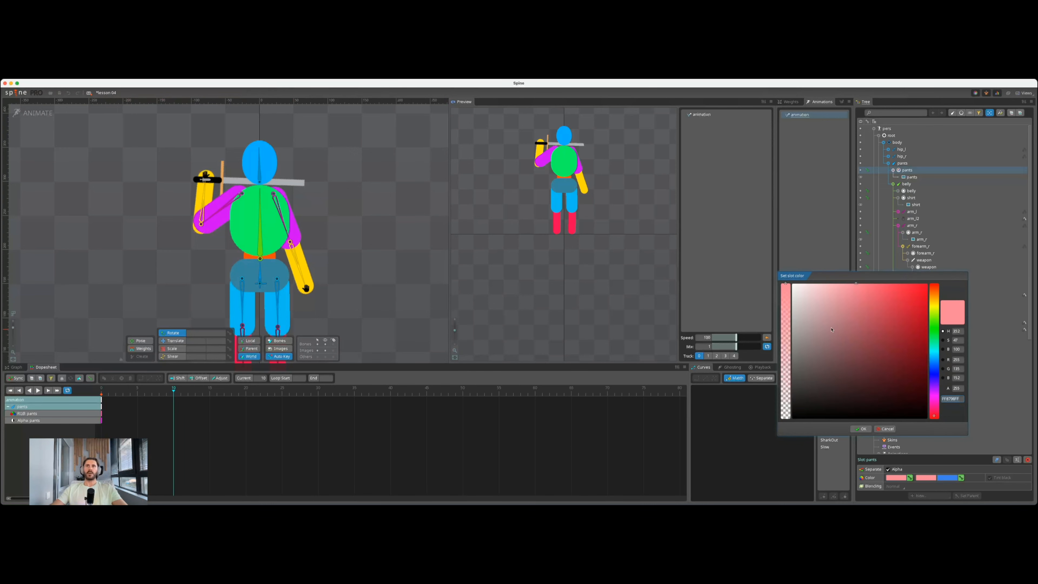
{"action": "left_click_drag", "start_coordinate": [786, 289], "coordinate": [786, 417]}
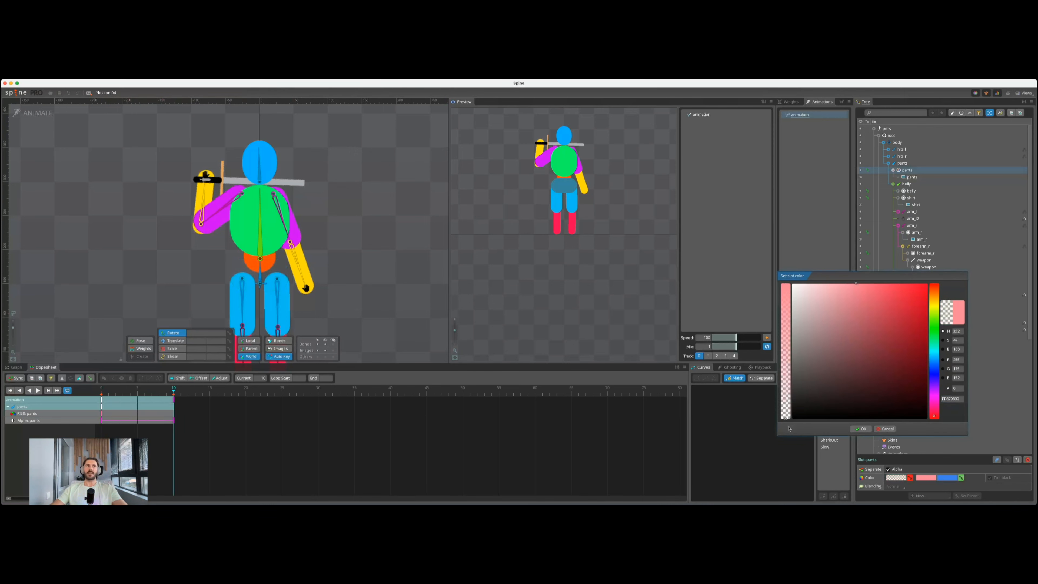
{"action": "left_click", "coordinate": [862, 429]}
{"action": "left_click_drag", "start_coordinate": [104, 393], "coordinate": [172, 393]}
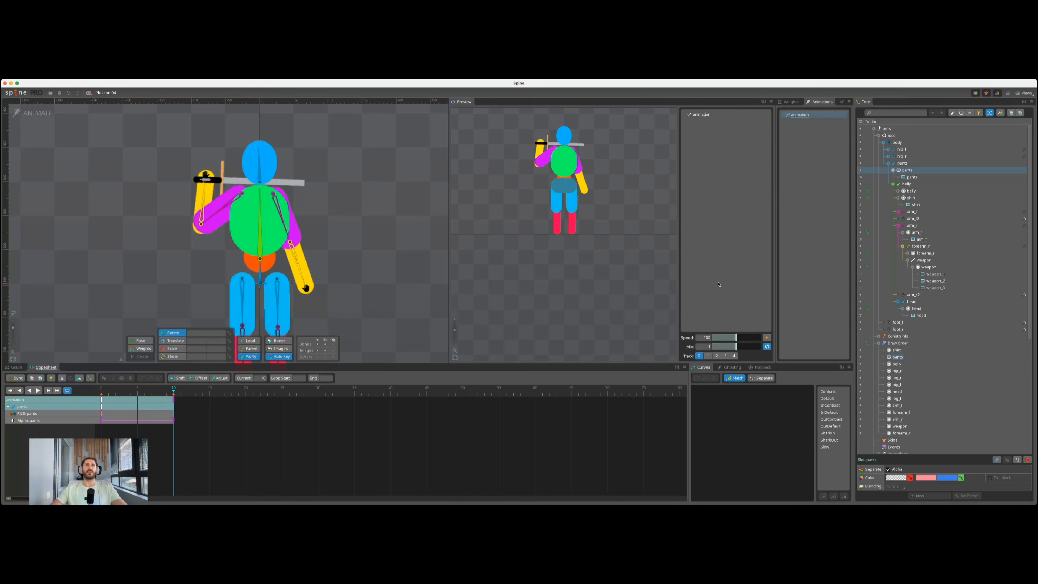
Hide the pants attachment with an attachment key, move that key to frame 11, and scrub between frames 0 and 11.
{"action": "left_click", "coordinate": [861, 177]}
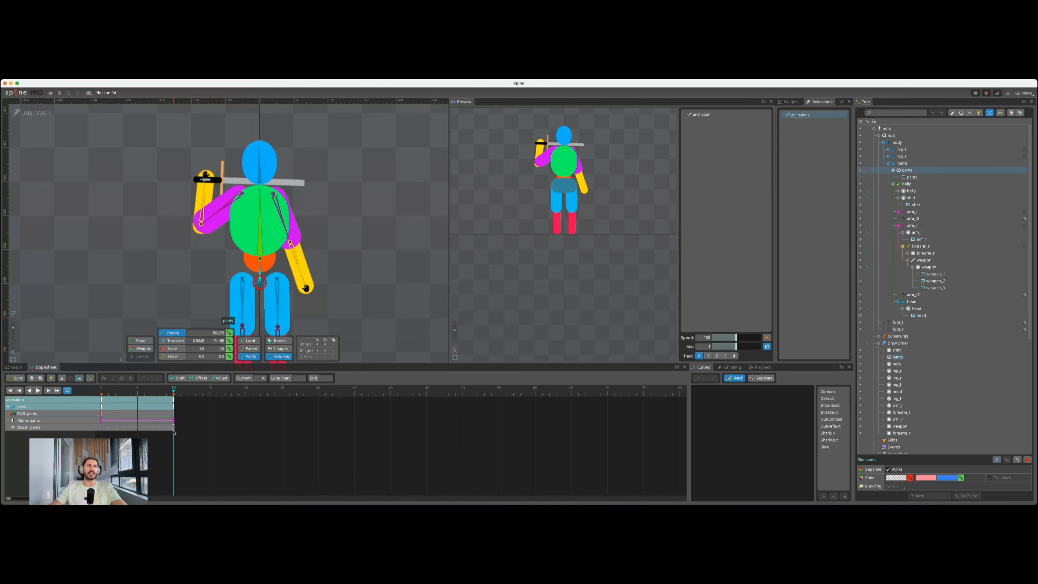
{"action": "left_click_drag", "start_coordinate": [174, 428], "coordinate": [179, 429]}
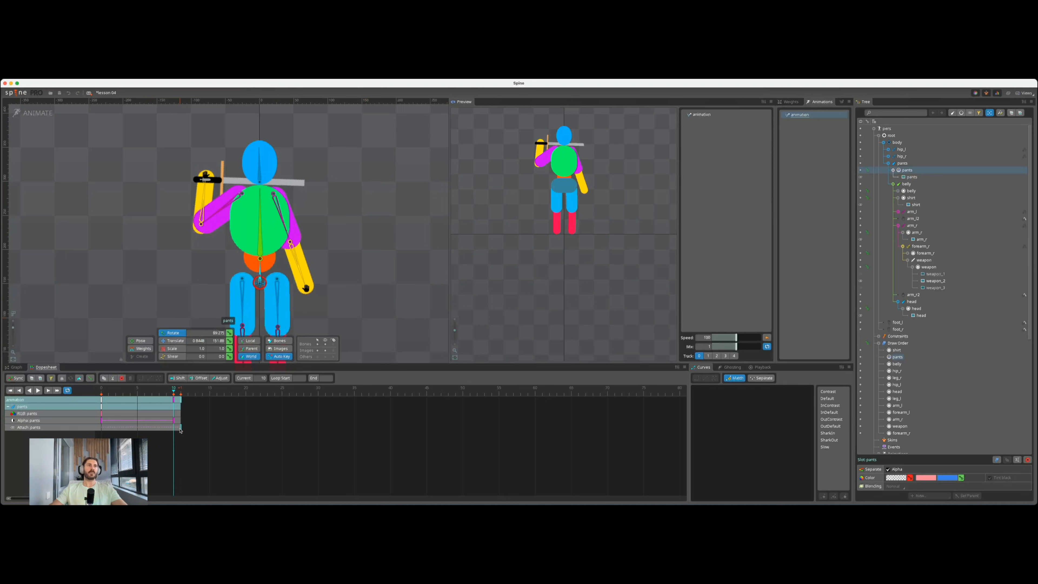
{"action": "left_click", "coordinate": [181, 391]}
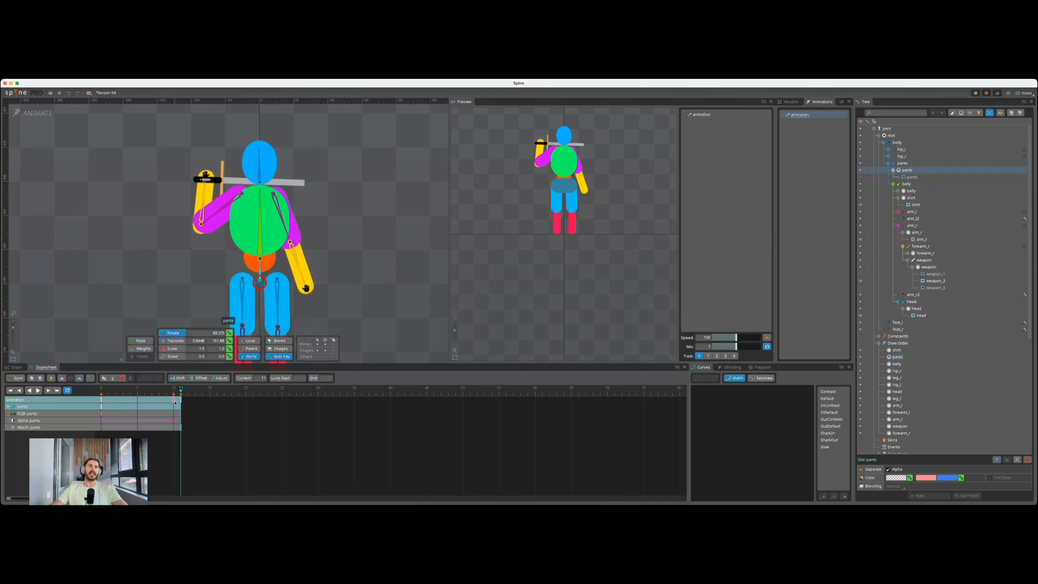
{"action": "left_click_drag", "start_coordinate": [173, 400], "coordinate": [101, 391]}
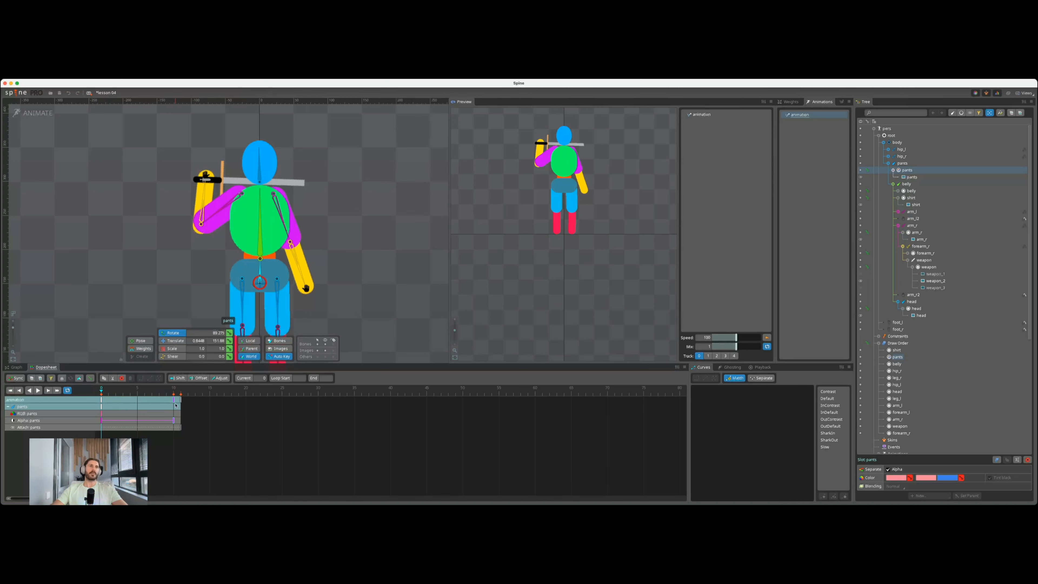
{"action": "left_click_drag", "start_coordinate": [101, 392], "coordinate": [180, 393]}
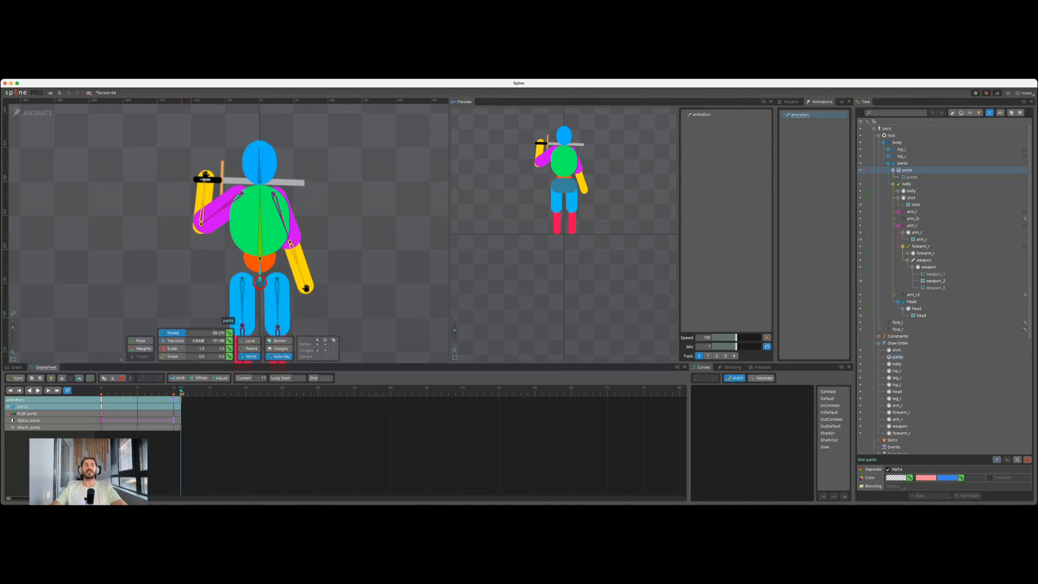
Move the pants slot's two alpha keys to about frames 12 and 28.
{"action": "left_click_drag", "start_coordinate": [174, 399], "coordinate": [302, 409]}
{"action": "left_click_drag", "start_coordinate": [100, 420], "coordinate": [174, 394]}
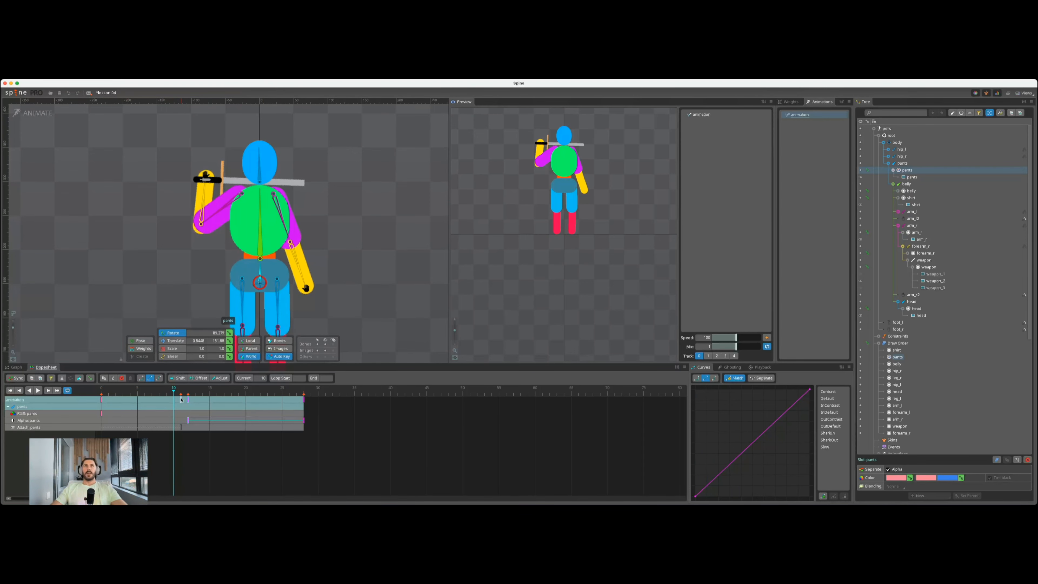
Switch to Setup mode, try Additive blending on the pants slot, and restore its blending to Normal.
{"action": "left_click", "coordinate": [36, 114]}
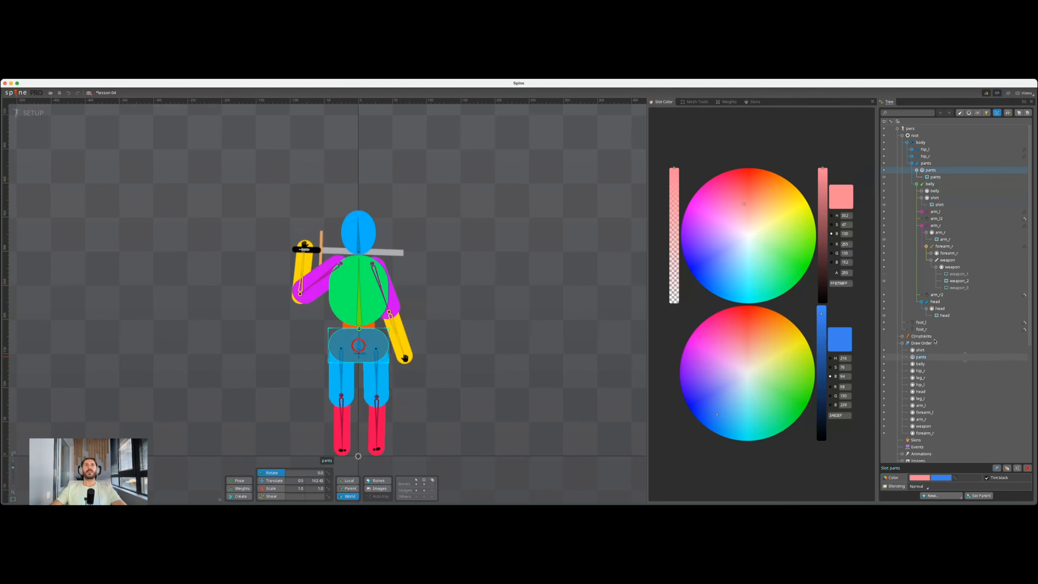
{"action": "left_click", "coordinate": [937, 177]}
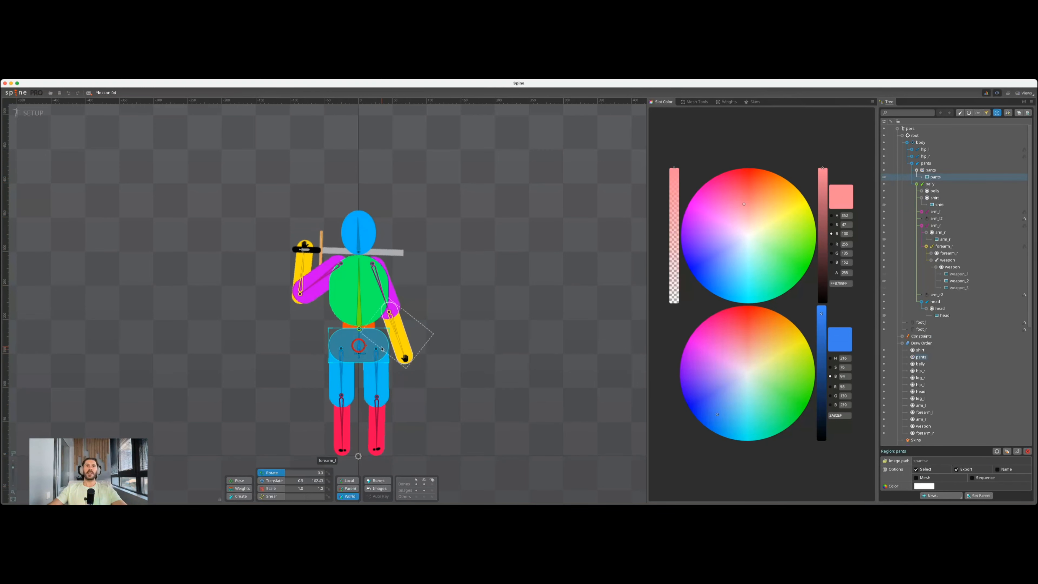
{"action": "left_click", "coordinate": [931, 170]}
{"action": "left_click", "coordinate": [918, 486]}
{"action": "left_click", "coordinate": [922, 465]}
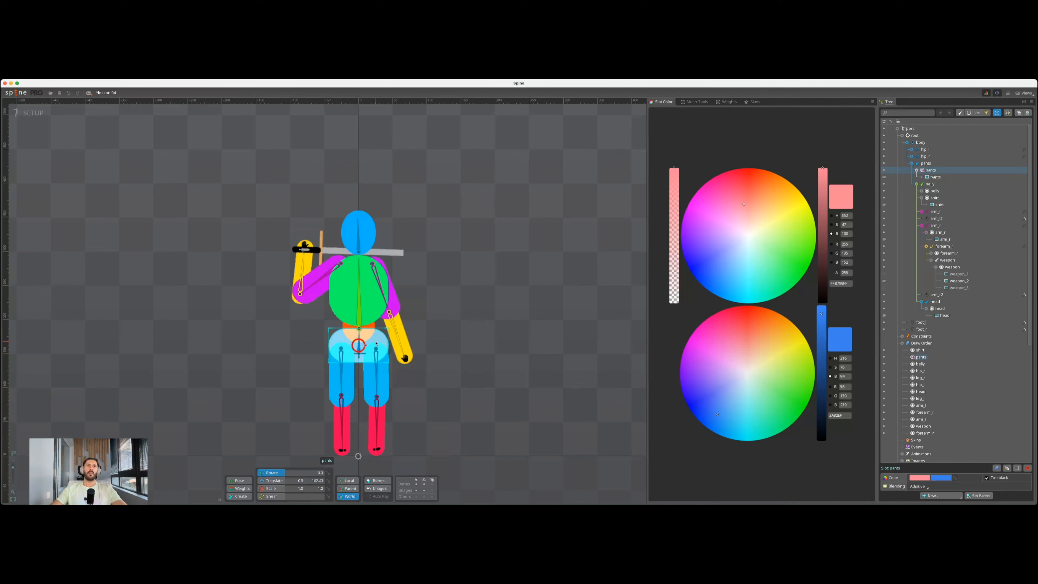
{"action": "left_click", "coordinate": [919, 486]}
{"action": "left_click", "coordinate": [919, 456]}
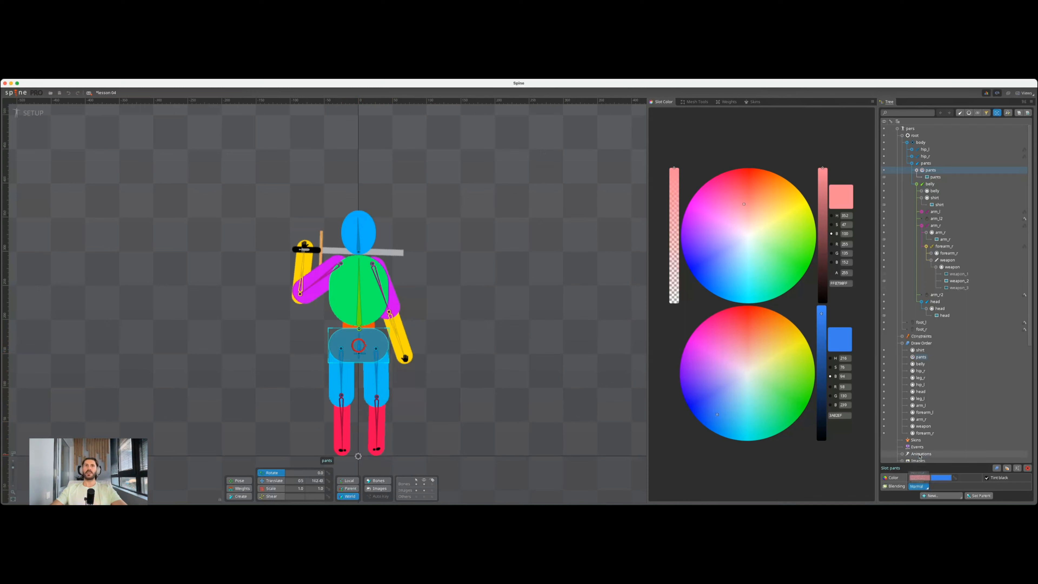
Examine the blending modes and the new item types available for the pants slot.
{"action": "left_click", "coordinate": [918, 486]}
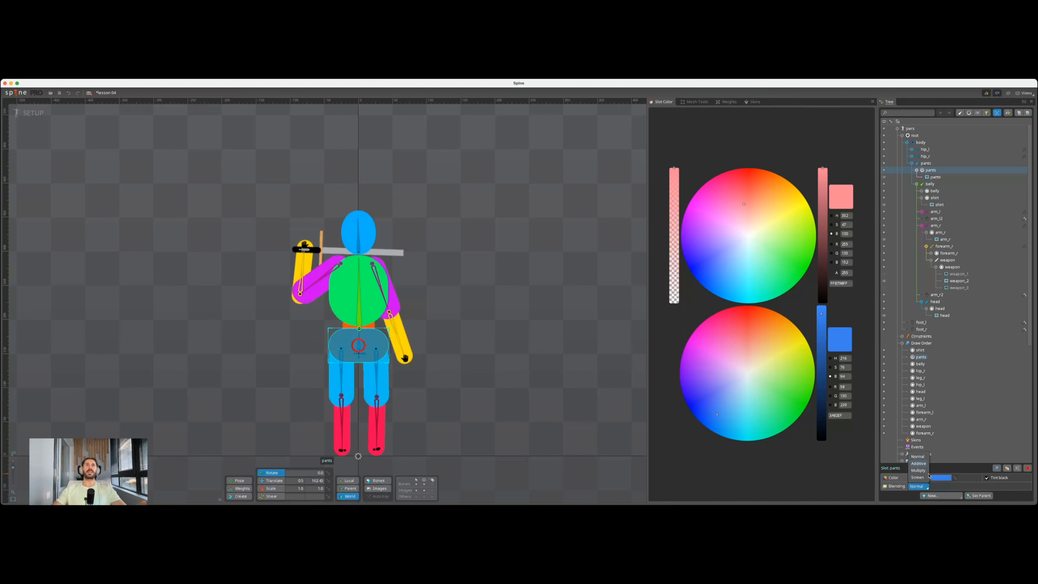
{"action": "left_click", "coordinate": [954, 496]}
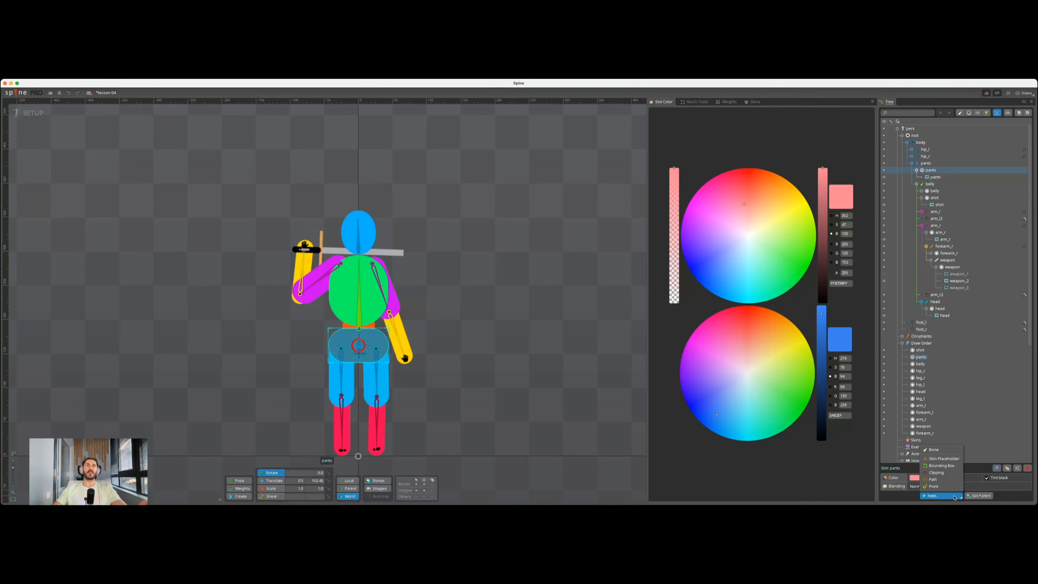
{"action": "left_click", "coordinate": [955, 497]}
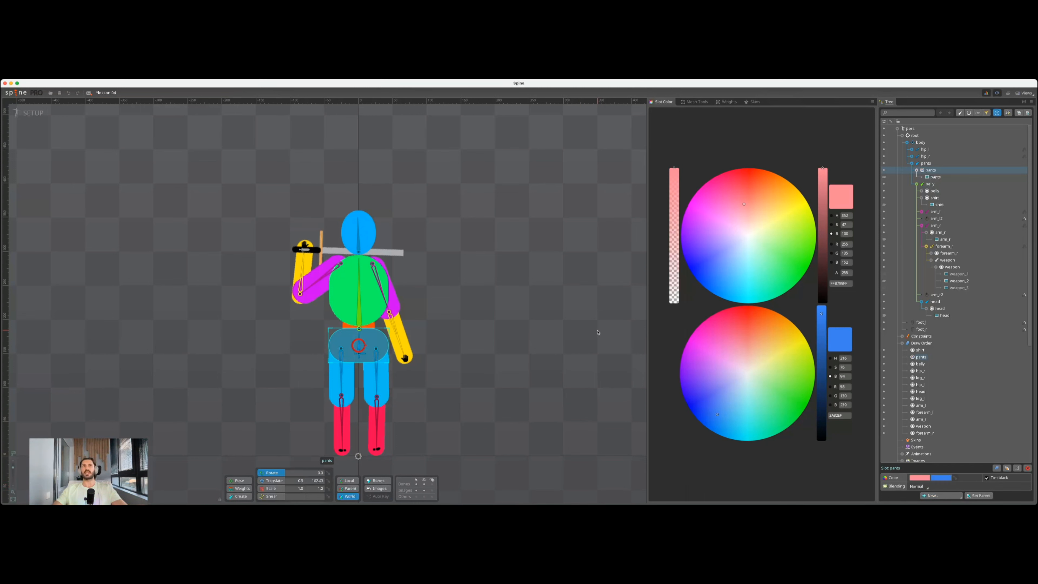
Hide the pants slot in Setup mode and show it again.
{"action": "left_click_drag", "start_coordinate": [627, 304], "coordinate": [572, 301]}
{"action": "scroll", "coordinate": [571, 302], "scroll_direction": "up", "scroll_amount": 1}
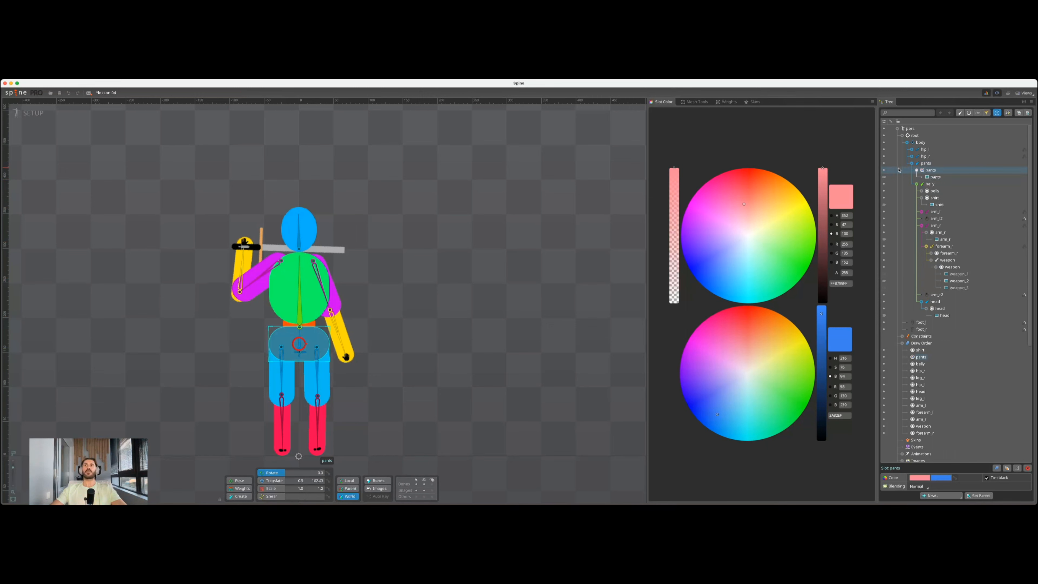
{"action": "left_click", "coordinate": [884, 171]}
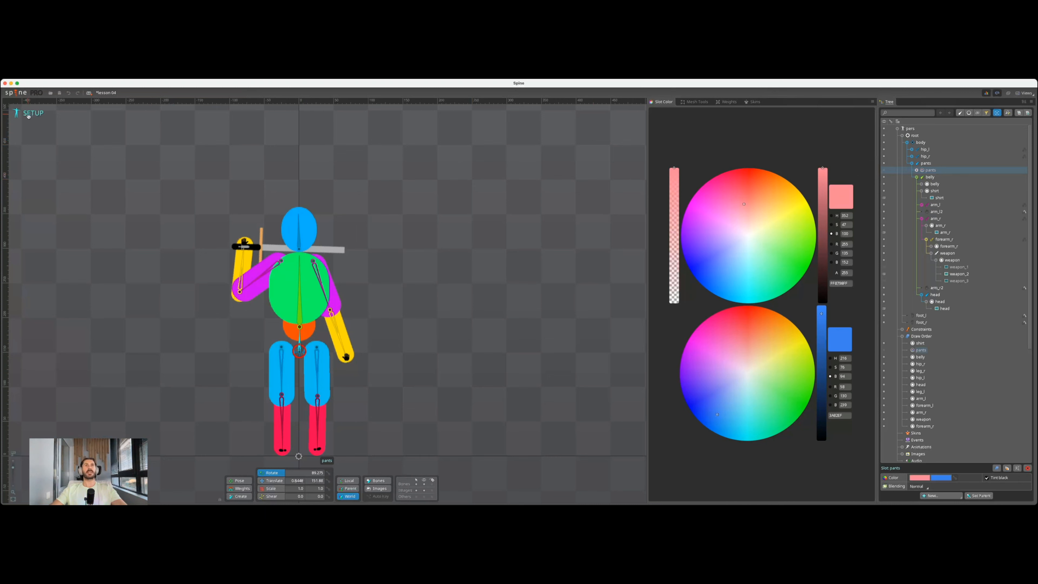
{"action": "left_click", "coordinate": [884, 171]}
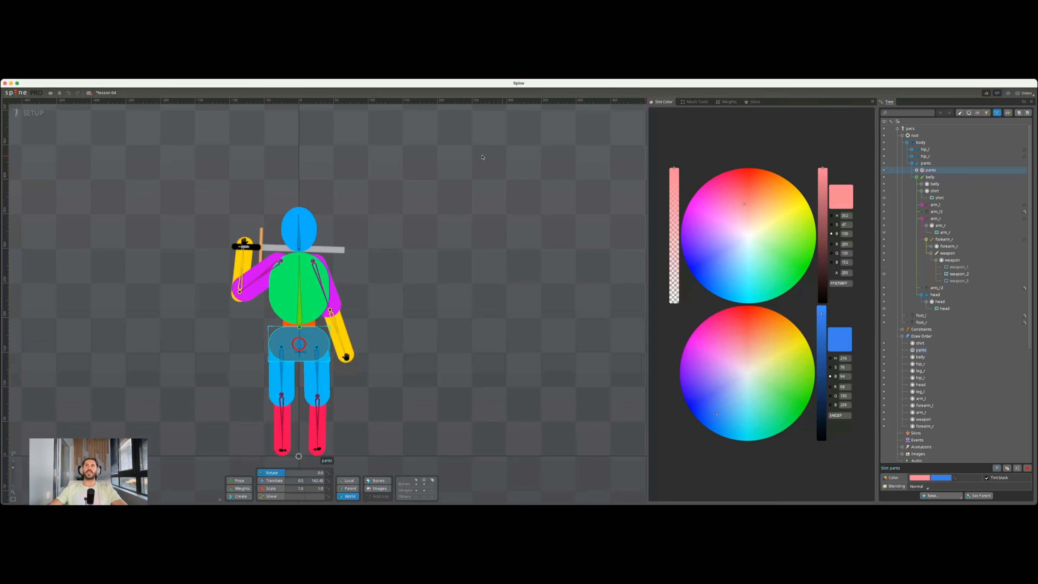
Switch to Animate mode, hide the pants slot through its own visibility, and show it again.
{"action": "left_click", "coordinate": [34, 113]}
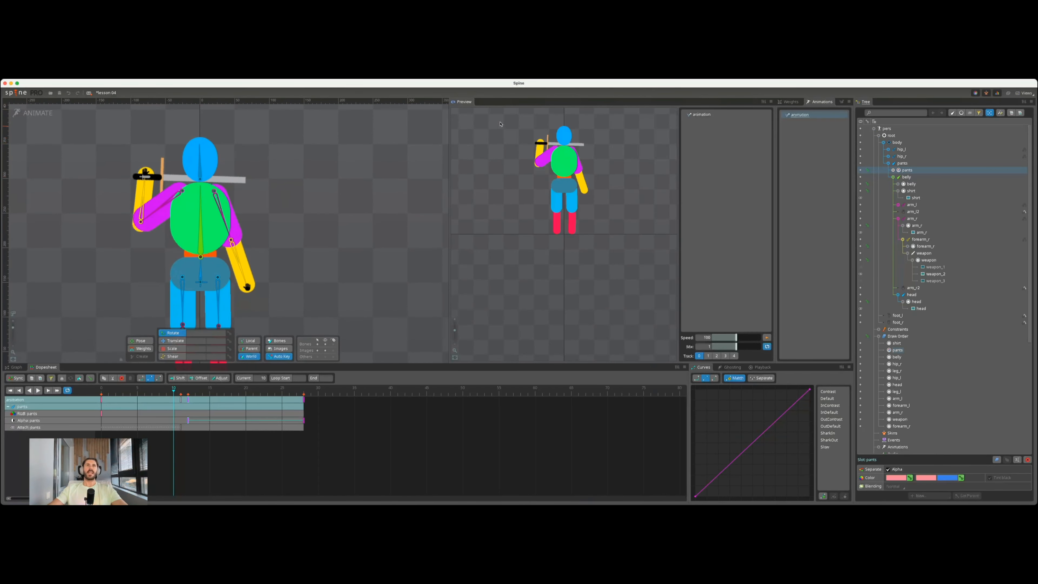
{"action": "left_click_drag", "start_coordinate": [560, 138], "coordinate": [559, 171]}
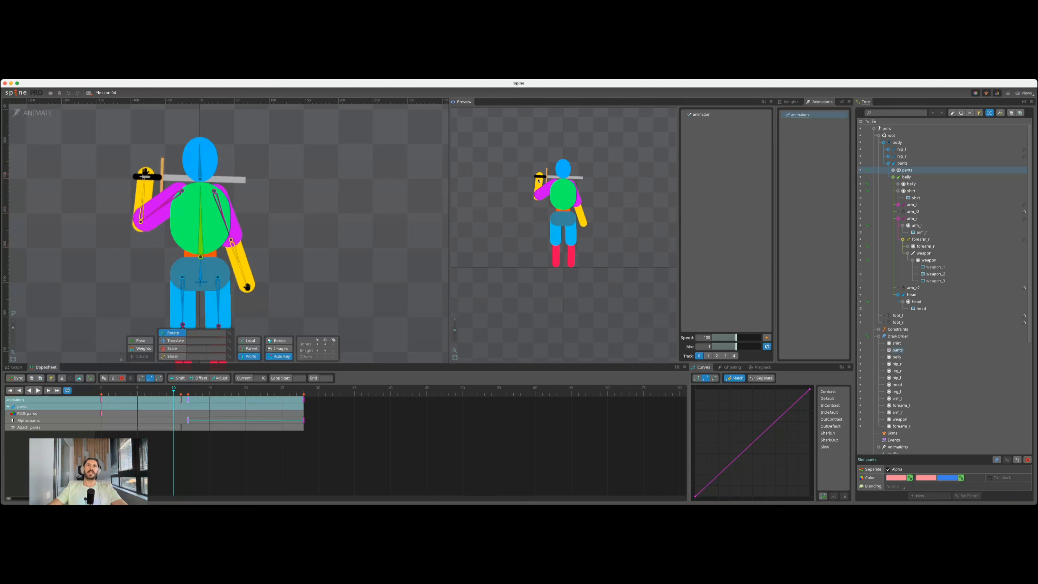
{"action": "left_click", "coordinate": [211, 272]}
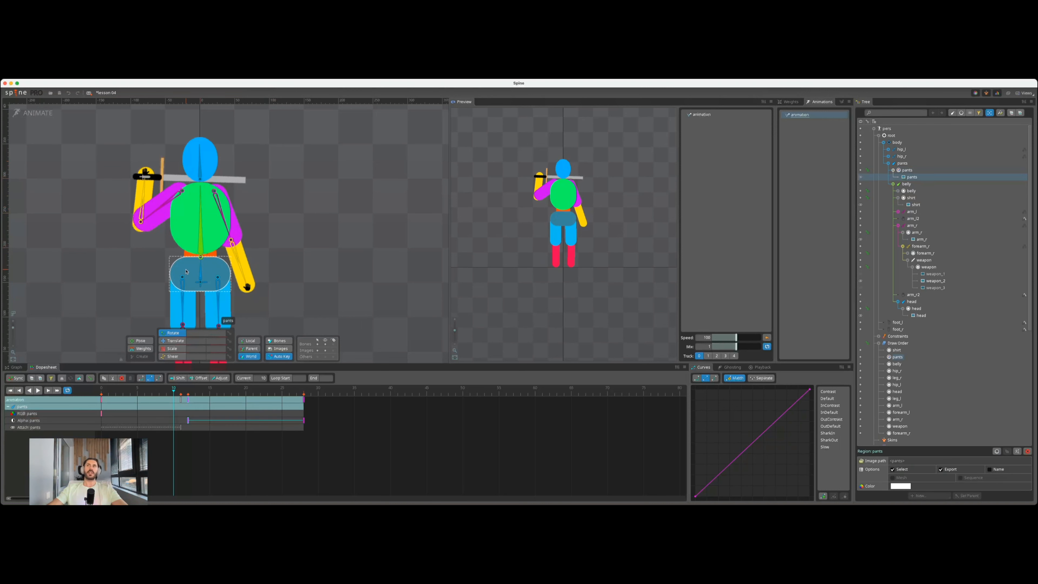
{"action": "left_click", "coordinate": [907, 170]}
{"action": "left_click", "coordinate": [860, 170]}
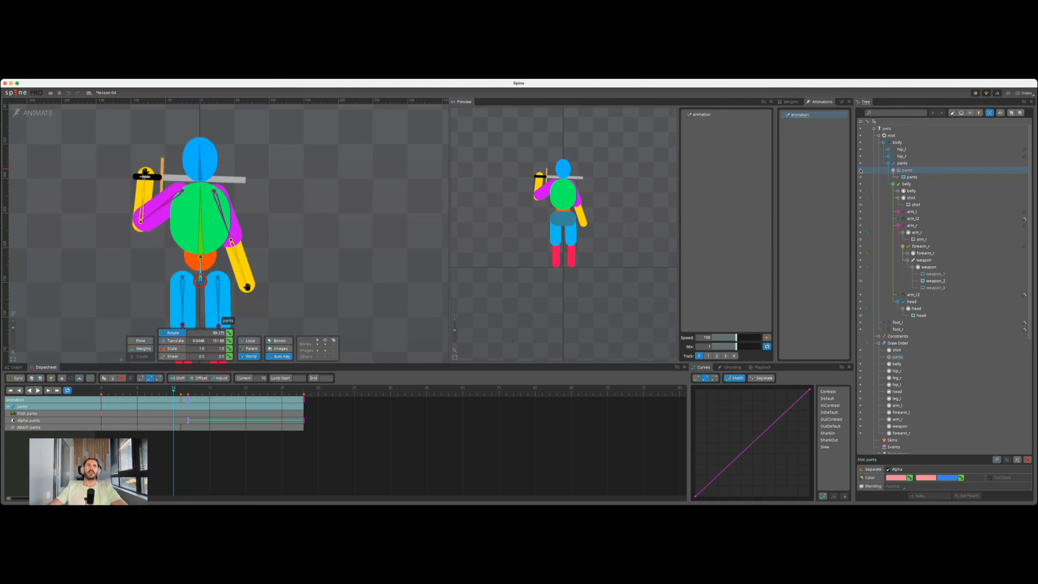
{"action": "left_click_drag", "start_coordinate": [120, 265], "coordinate": [75, 221]}
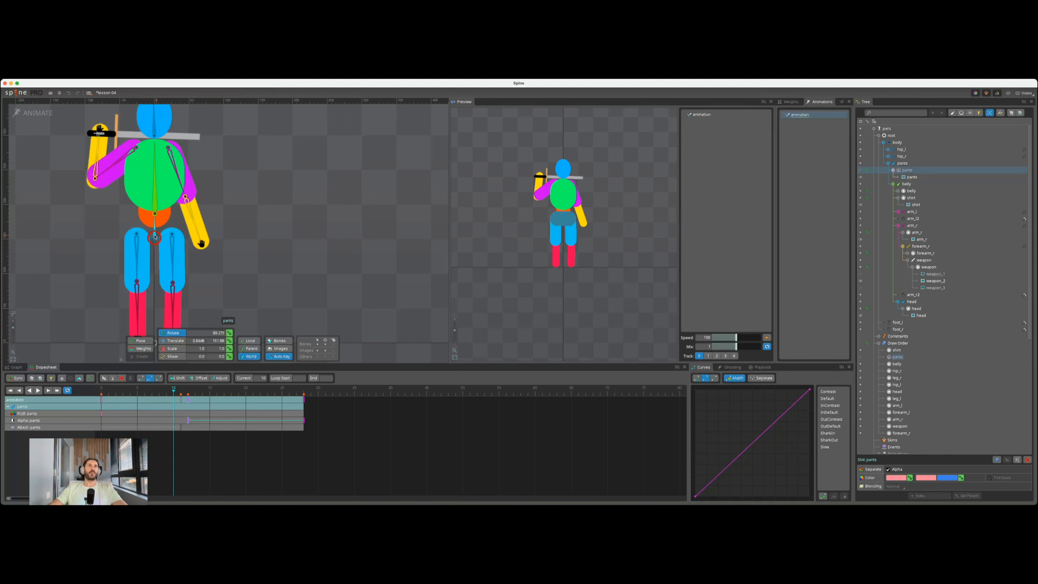
{"action": "left_click_drag", "start_coordinate": [70, 227], "coordinate": [50, 208]}
{"action": "left_click", "coordinate": [860, 170]}
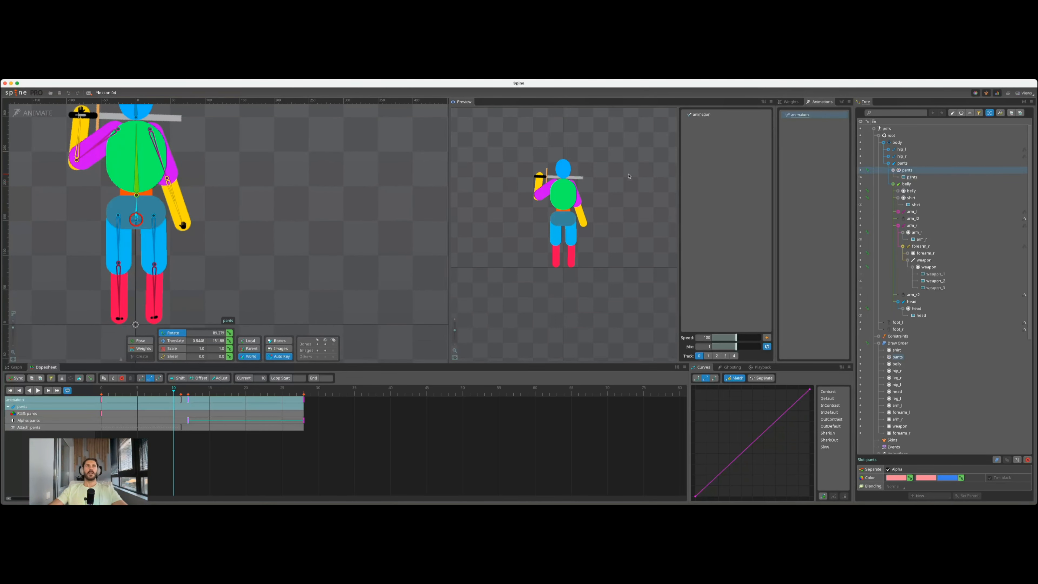
Return to Setup mode with the whole character in view.
{"action": "left_click", "coordinate": [28, 114]}
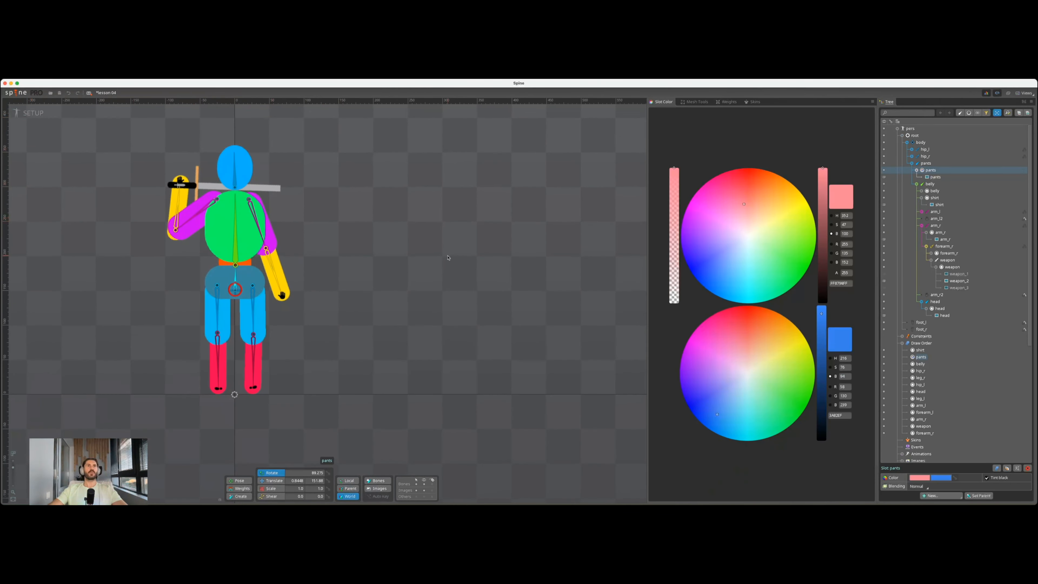
{"action": "left_click_drag", "start_coordinate": [456, 258], "coordinate": [543, 259]}
{"action": "left_click_drag", "start_coordinate": [475, 258], "coordinate": [528, 273]}
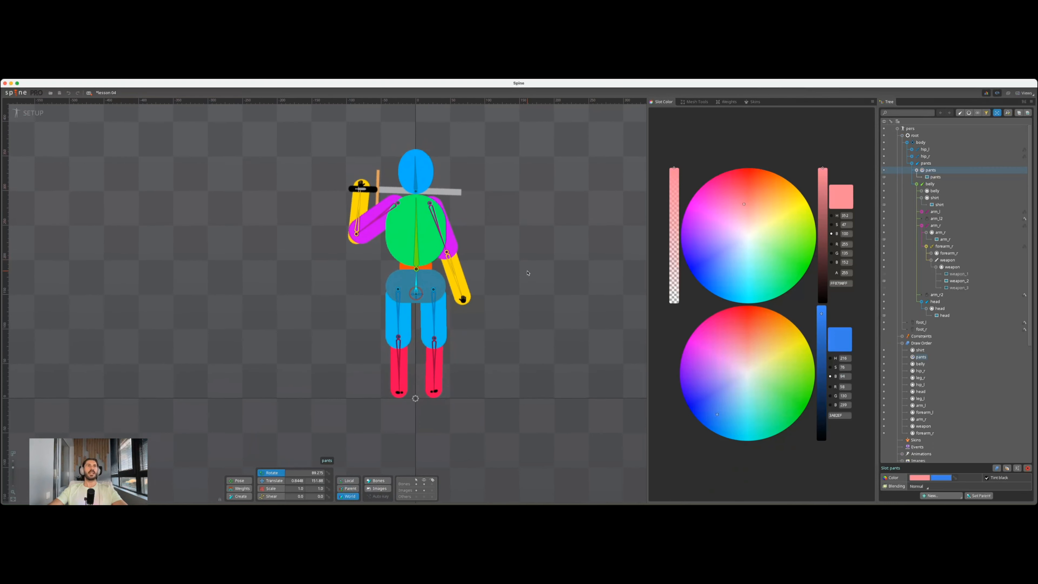